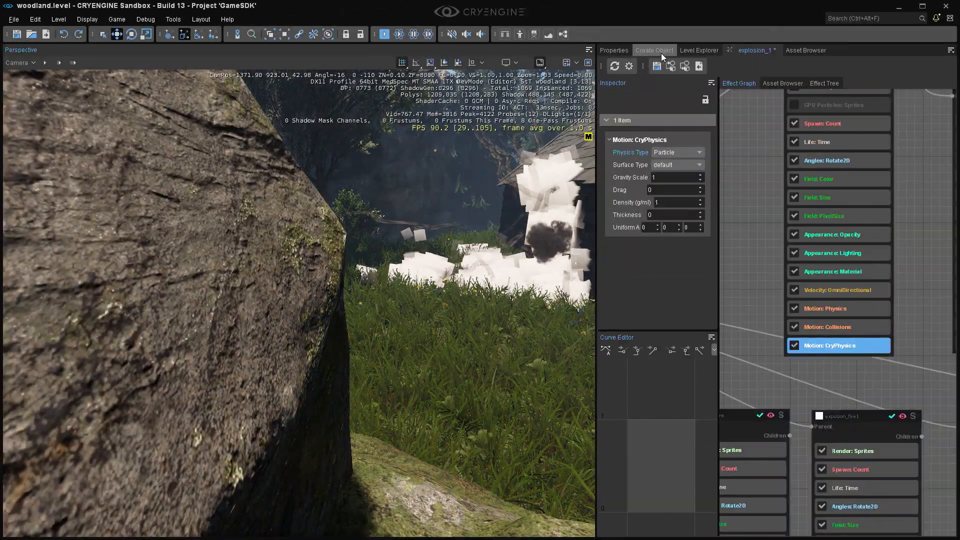
Open the default material from materials/decals in a docked Material Editor and list its available surface types.
left_click(802, 51)
scroll(661, 142, "up", 5)
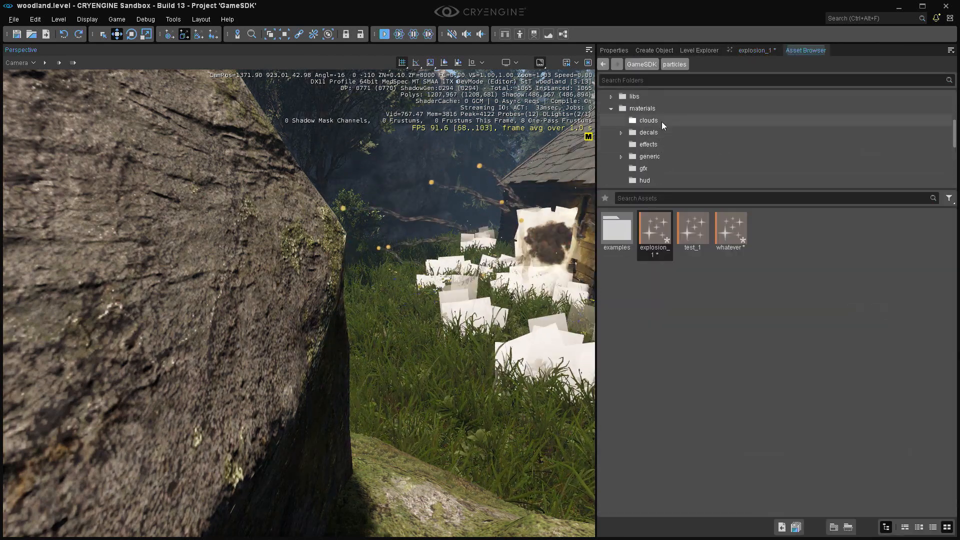
left_click(659, 132)
double_click(617, 335)
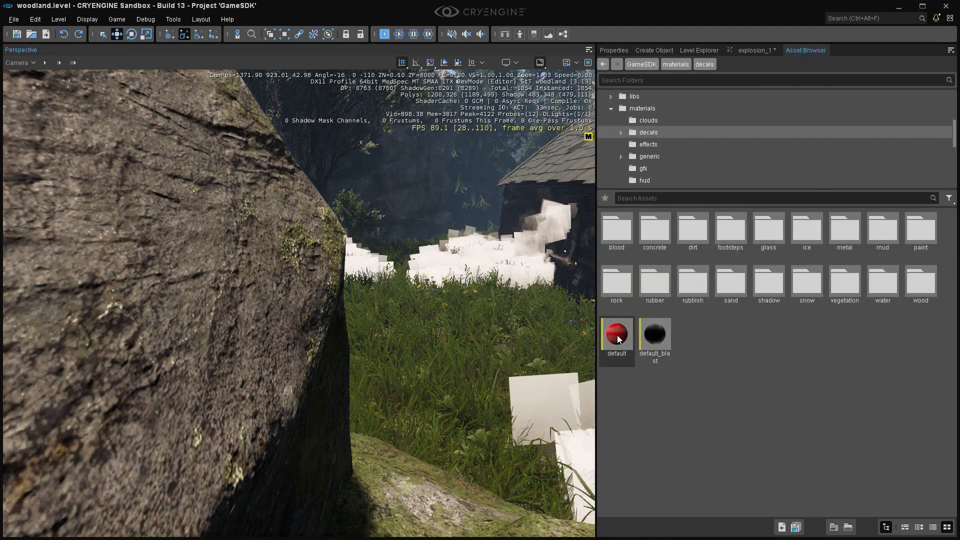
left_click_drag(79, 23, 772, 289)
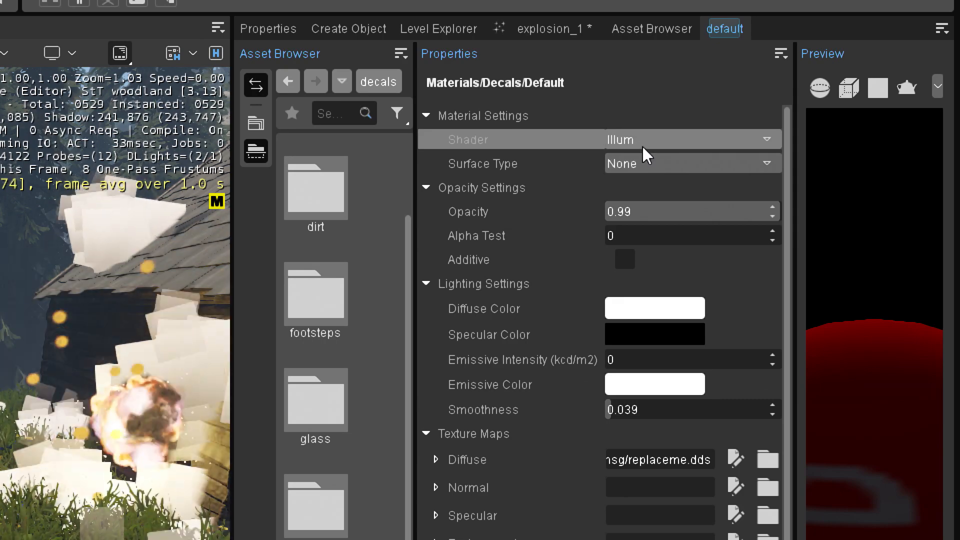
left_click(630, 163)
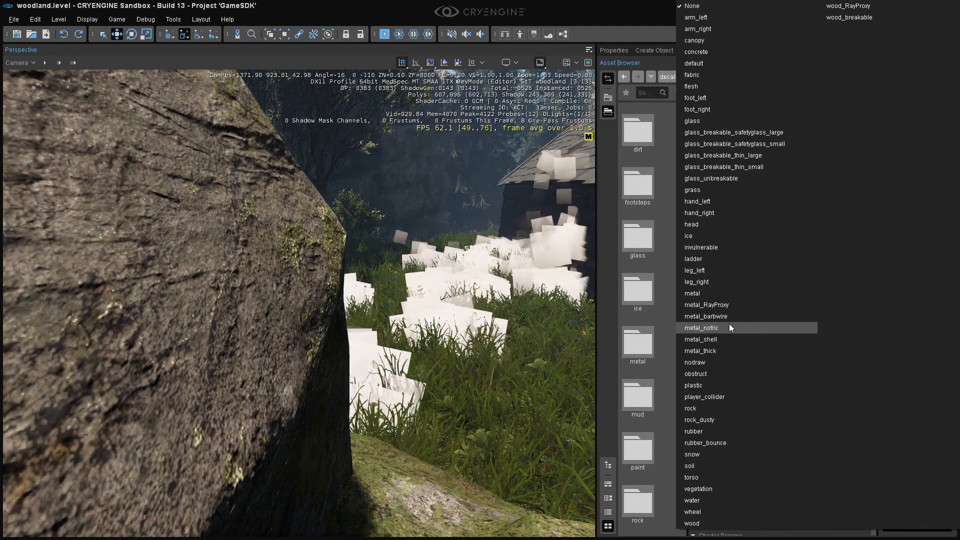
Switch to the CRYENGINE Launcher and reveal the GameSDK project's folder in File Explorer.
key("super")
mouse_move(86, 529)
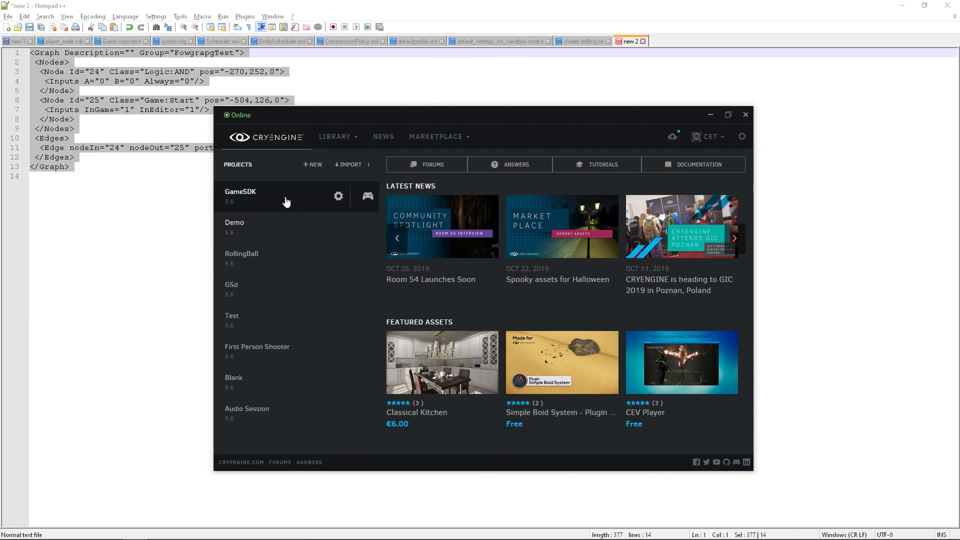
left_click(339, 196)
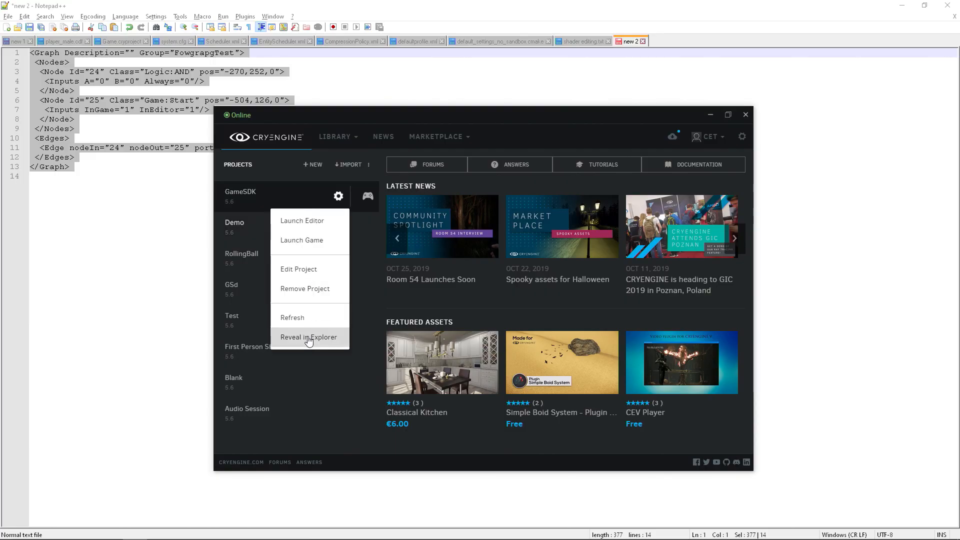
left_click(309, 335)
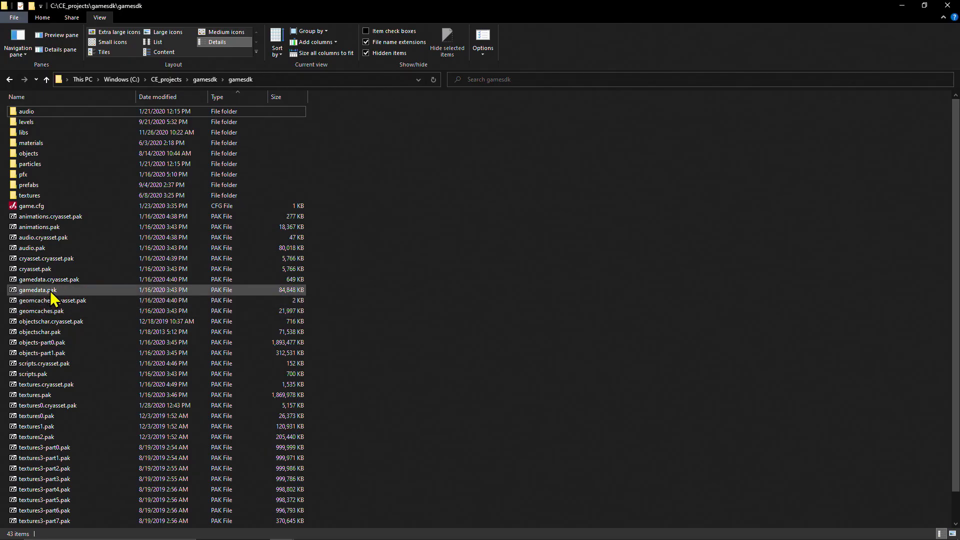
Extract the MaterialEffects folder from Libs in gamedata.pak into the project's libs folder.
left_click(49, 291)
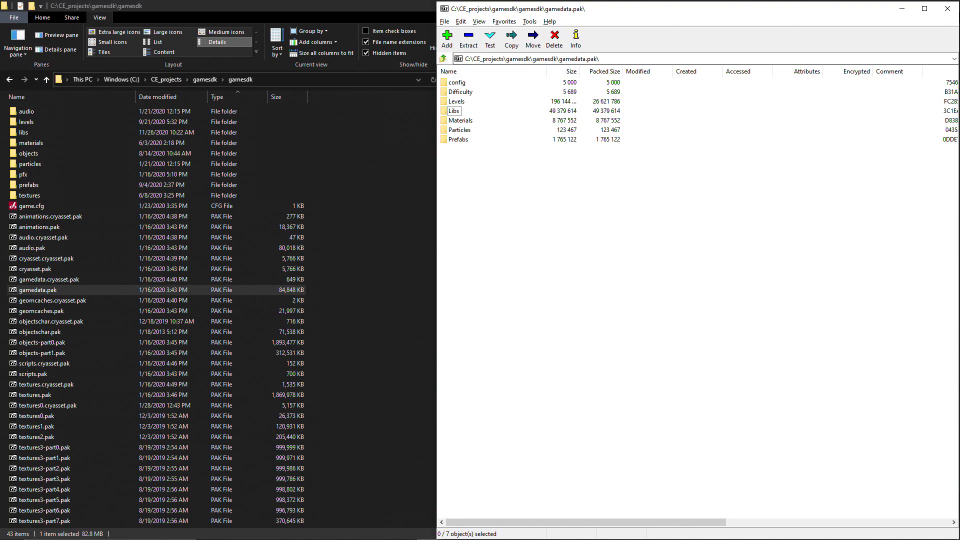
double_click(452, 111)
left_click(467, 244)
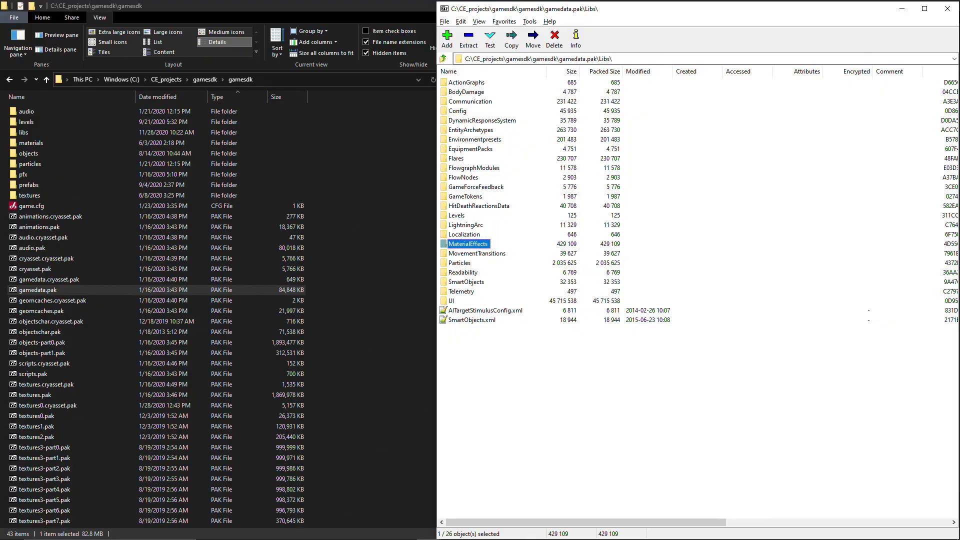
double_click(468, 244)
left_click(471, 120)
left_click_drag(481, 246, 28, 133)
left_click_drag(28, 133, 28, 133)
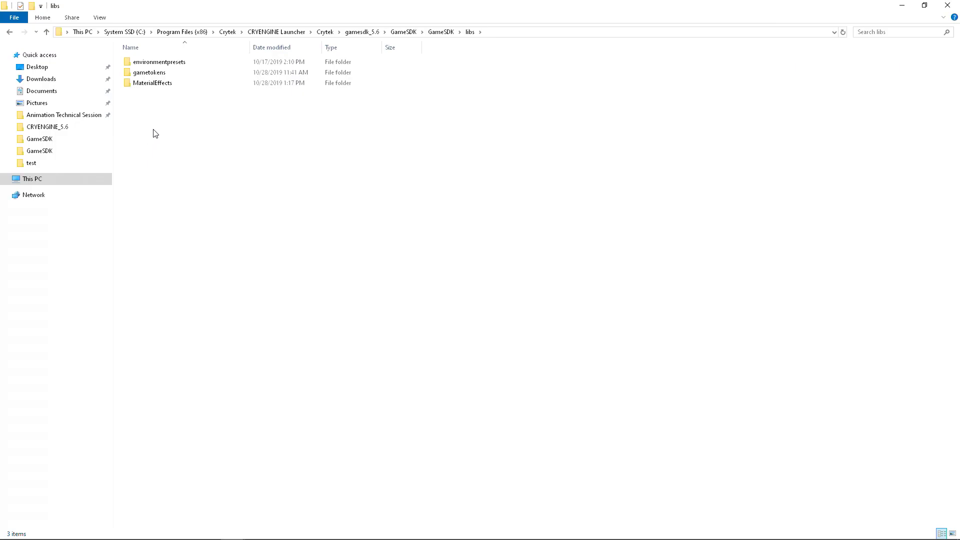
Open SurfaceTypes.xml from the project's libs/MaterialEffects folder in Notepad++.
double_click(160, 85)
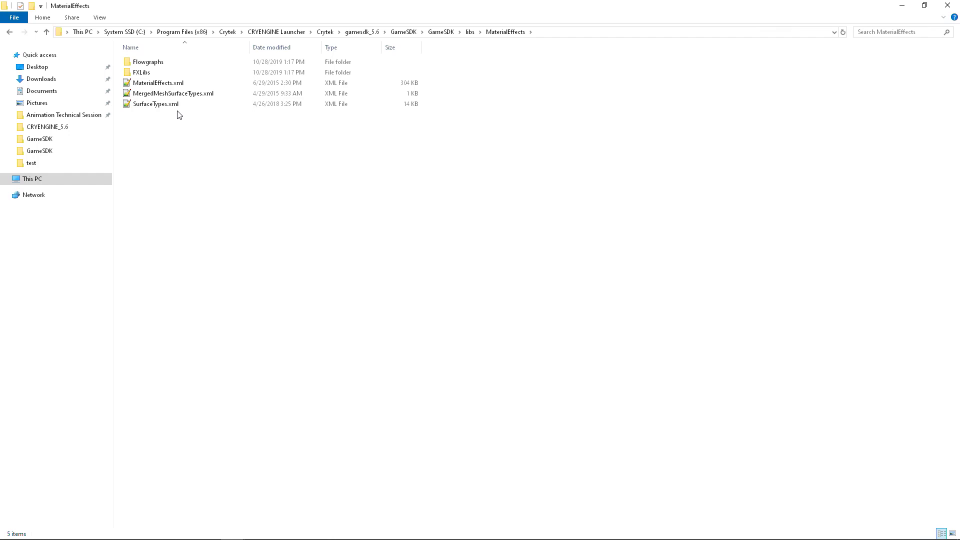
left_click(161, 105)
left_click(166, 139)
double_click(159, 105)
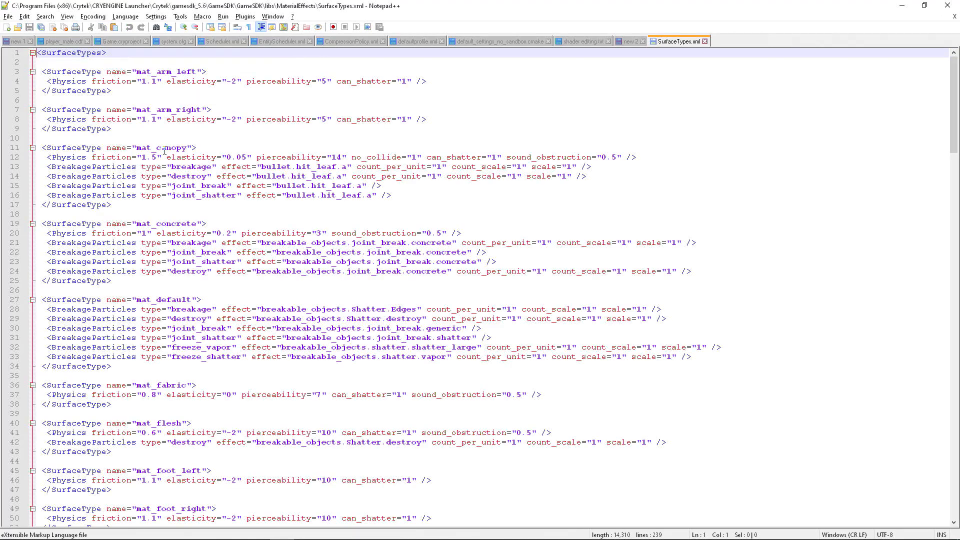
Delete every surface type definition in SurfaceTypes.xml except mat_arm_left, keeping the closing SurfaceTypes tag.
scroll(433, 149, "down", 20)
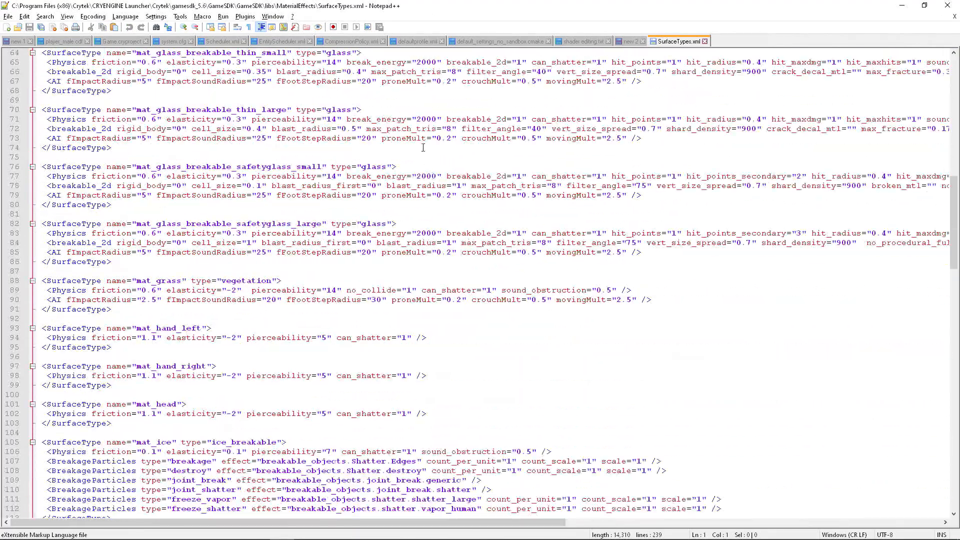
scroll(432, 149, "down", 20)
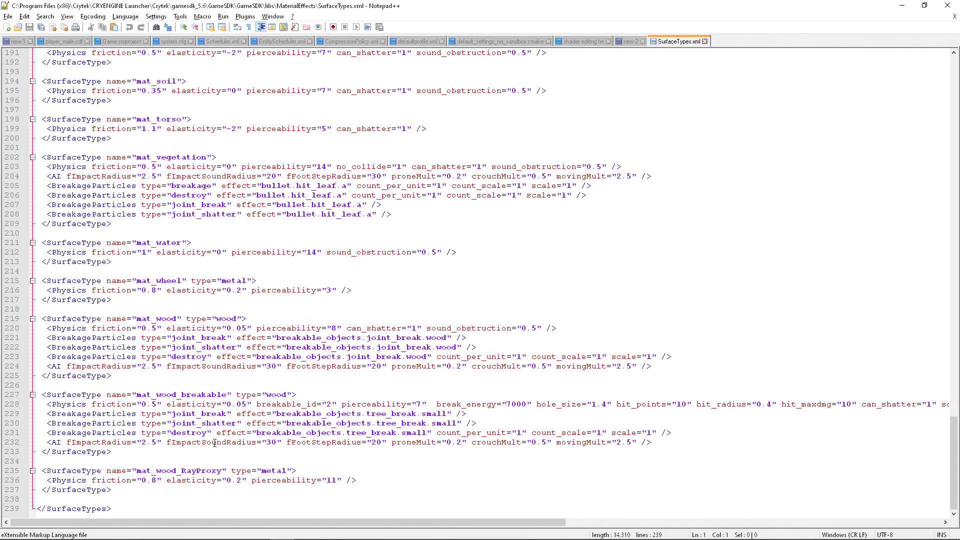
left_click_drag(137, 489, 39, 102)
key("Delete")
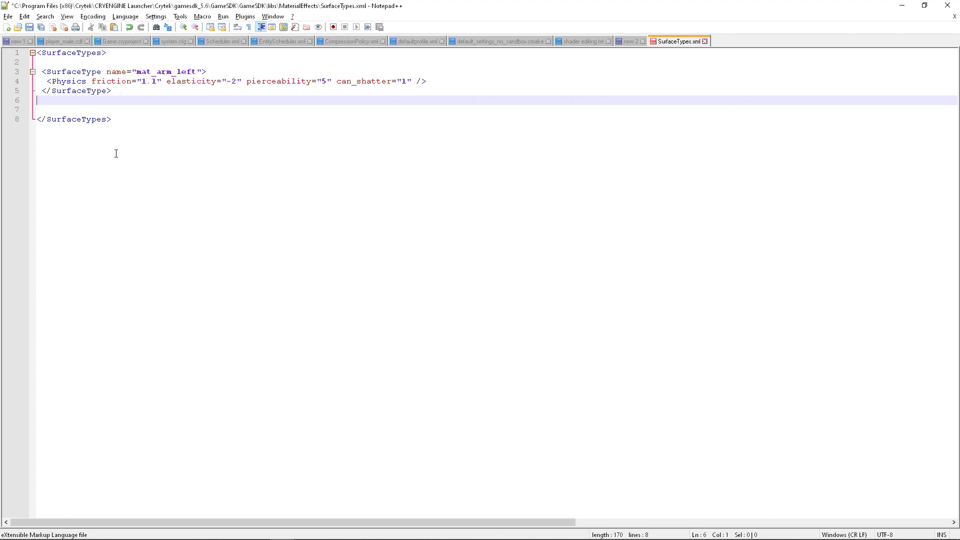
Rename the remaining mat_arm_left surface type as mat_fluffy.
double_click(159, 71)
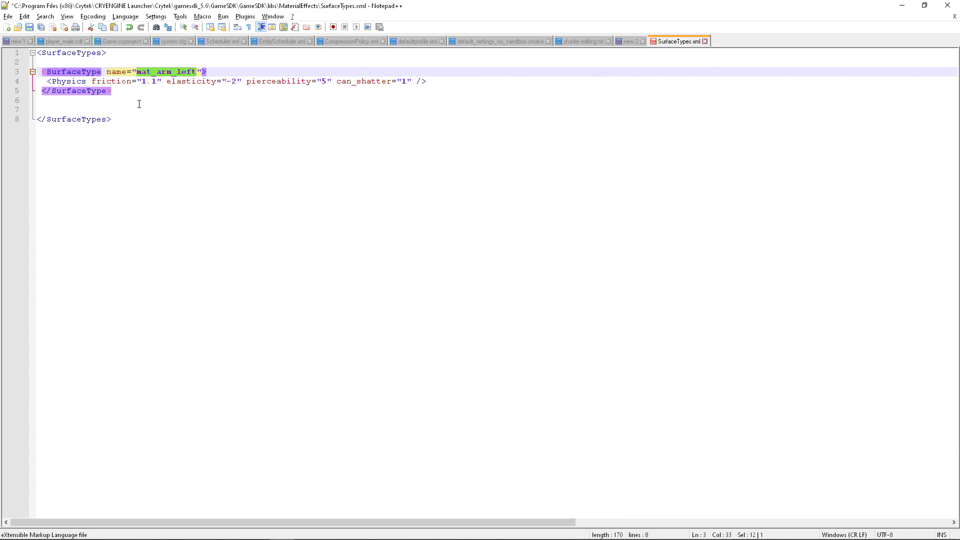
left_click(164, 92)
left_click_drag(156, 71, 194, 74)
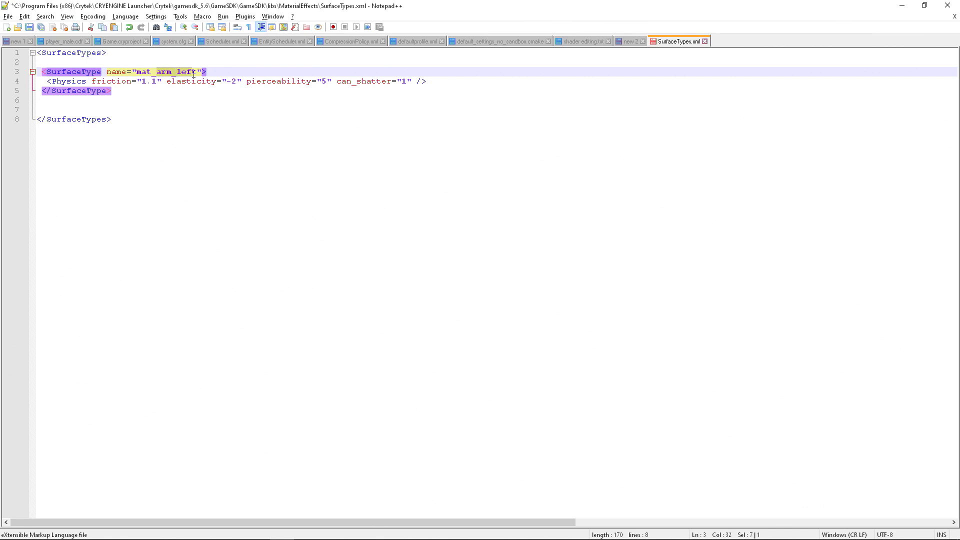
type("fluffy")
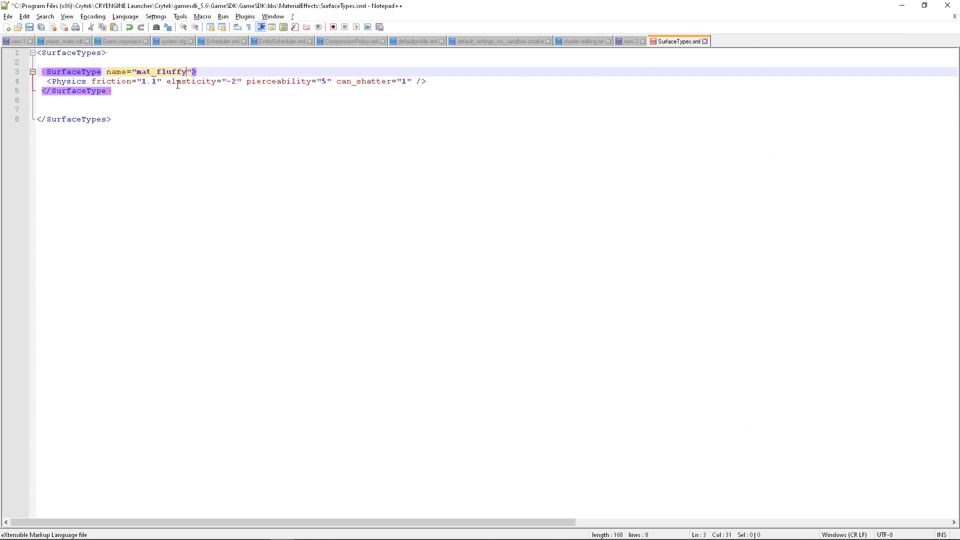
left_click_drag(141, 81, 241, 82)
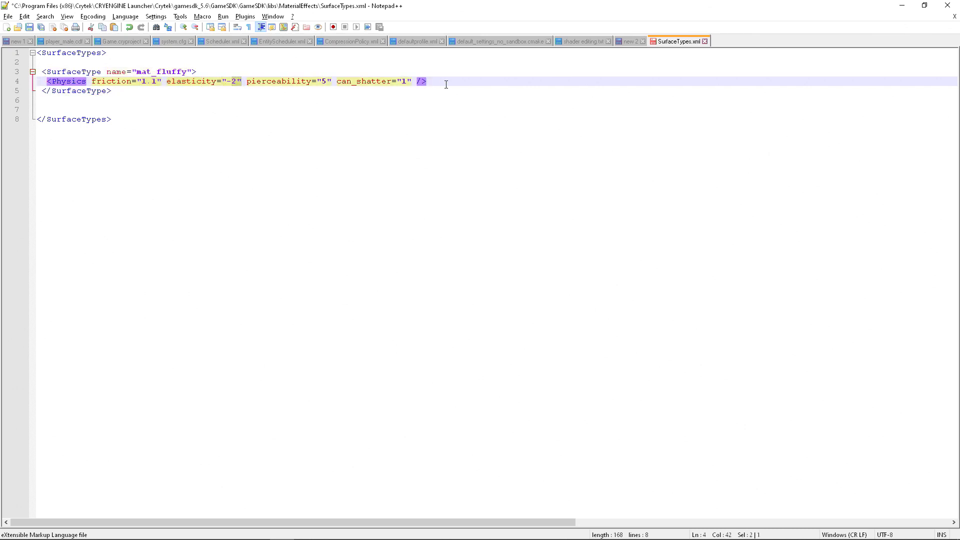
left_click_drag(446, 84, 285, 84)
left_click(337, 118)
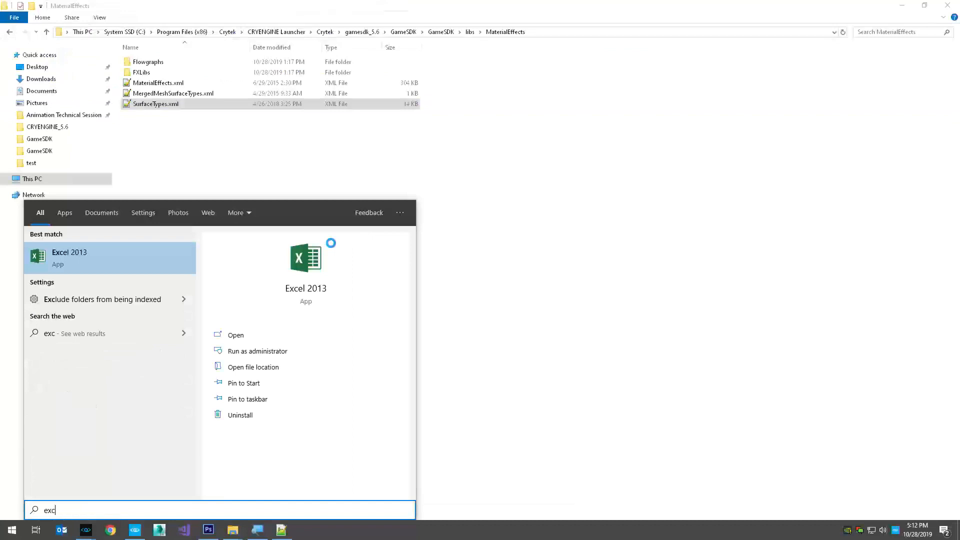
Start Excel 2013 and open MaterialEffects.xml from the MaterialEffects folder in it.
key("Return")
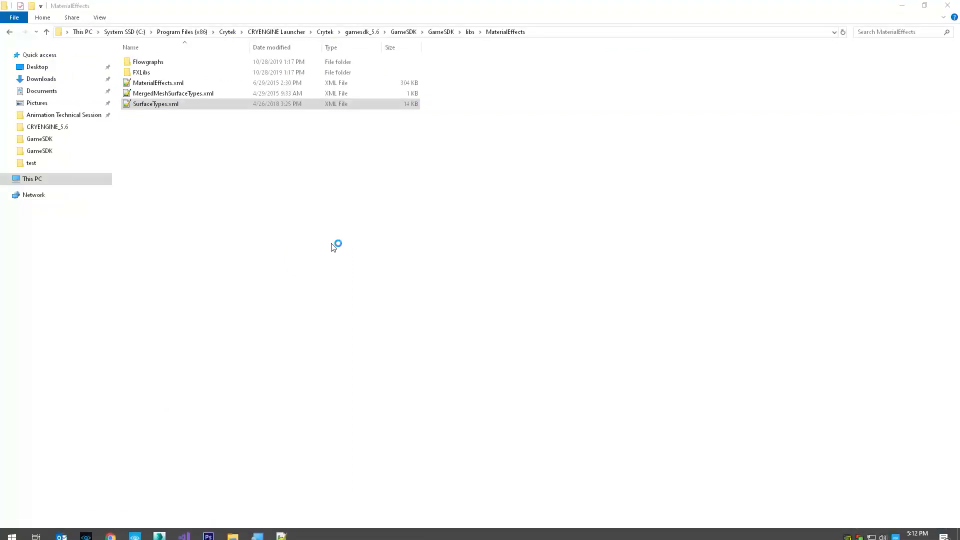
left_click(171, 84)
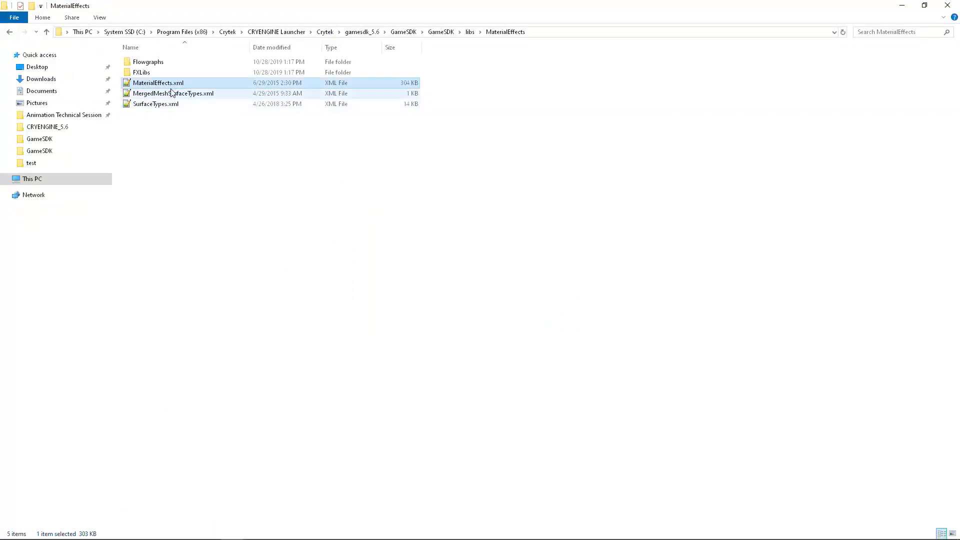
left_click_drag(165, 86, 441, 303)
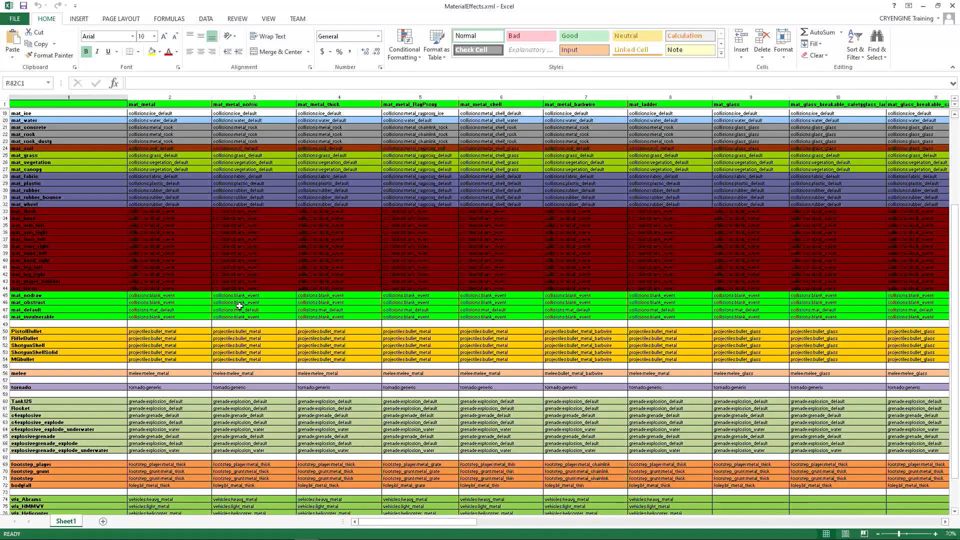
Examine the surface type interaction table in MaterialEffects.xml across its rows and columns, from mat_metal through mat_invulnerable.
scroll(246, 313, "up", 3)
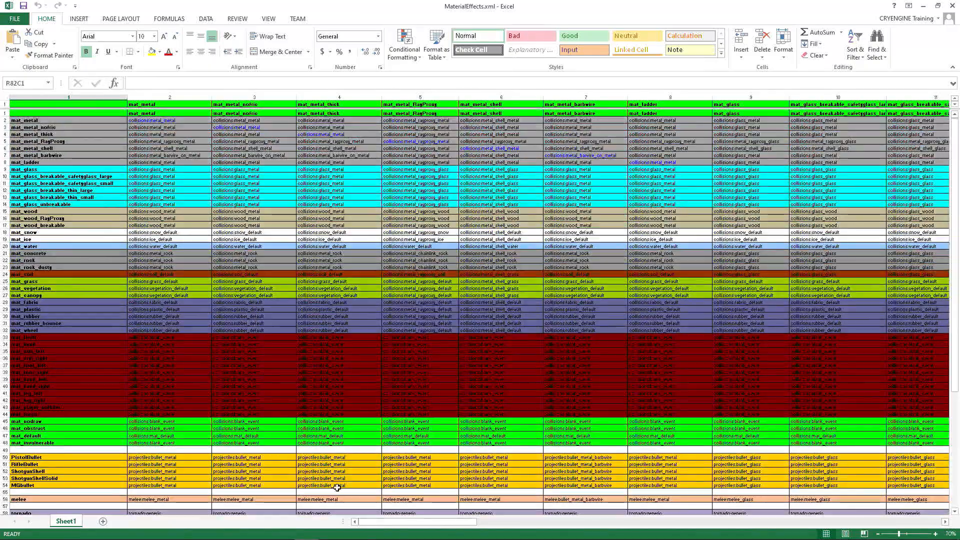
left_click_drag(436, 521, 892, 523)
scroll(802, 464, "down", 3)
scroll(801, 464, "down", 16)
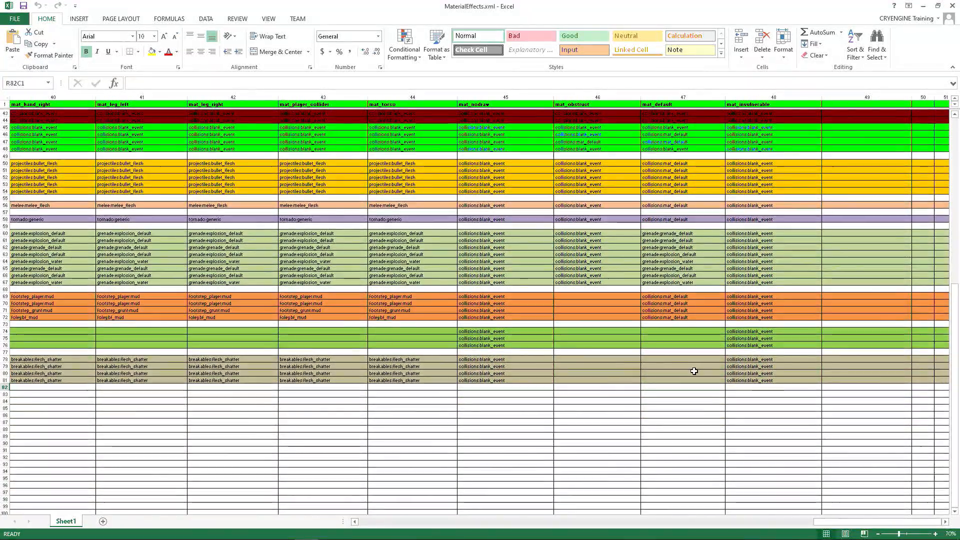
scroll(696, 371, "down", 3)
scroll(698, 369, "up", 10)
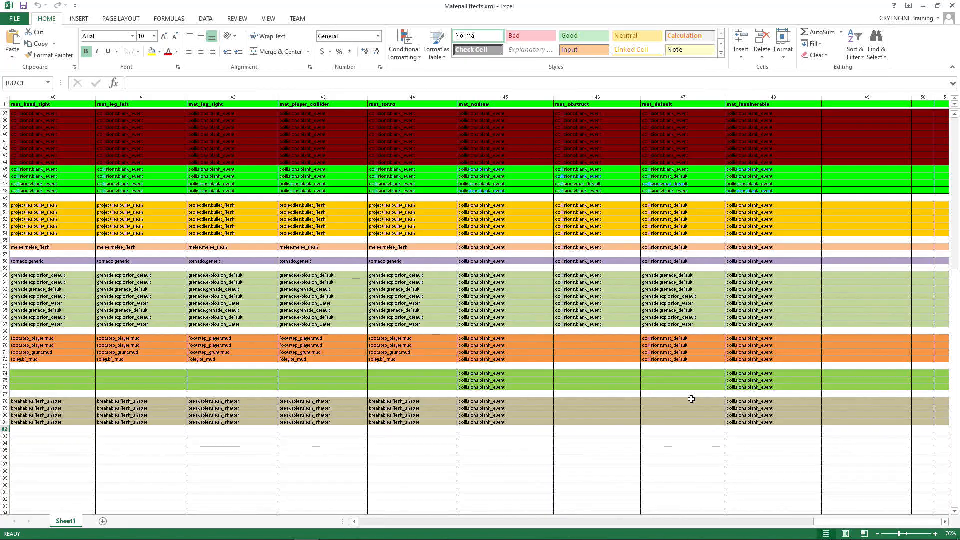
scroll(429, 300, "up", 12)
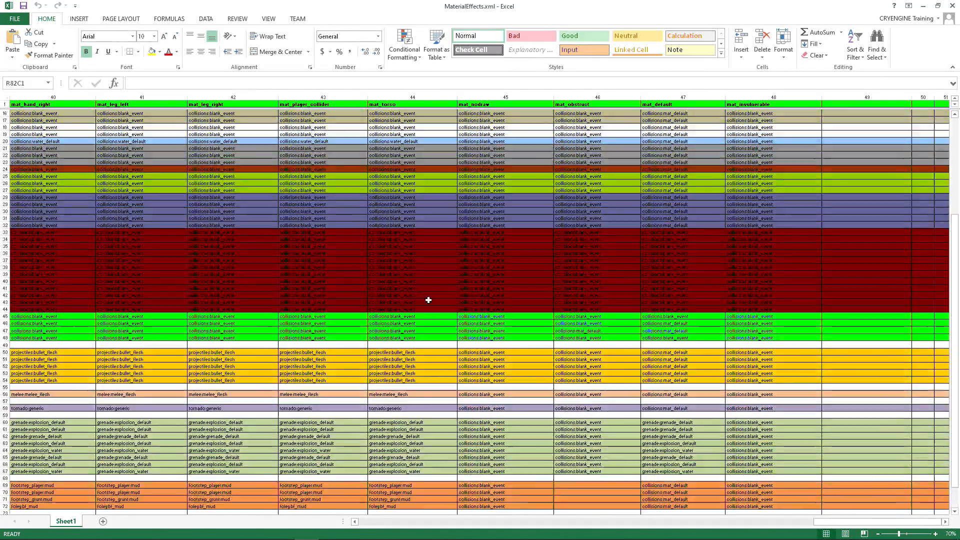
left_click_drag(850, 521, 321, 517)
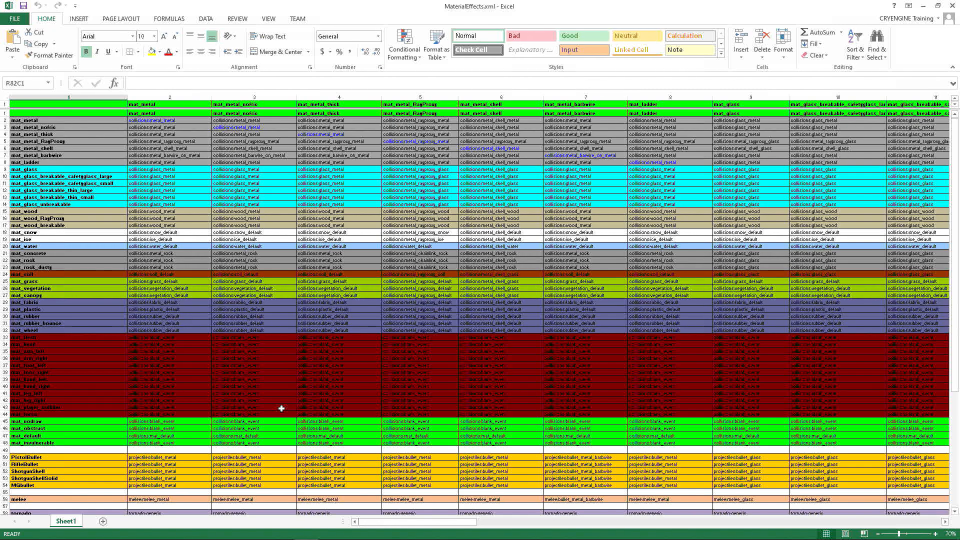
Review the projectile, grenade, footstep, vehicle and breakage rows of the table and compare them with SurfaceTypes.xml.
scroll(182, 338, "down", 11)
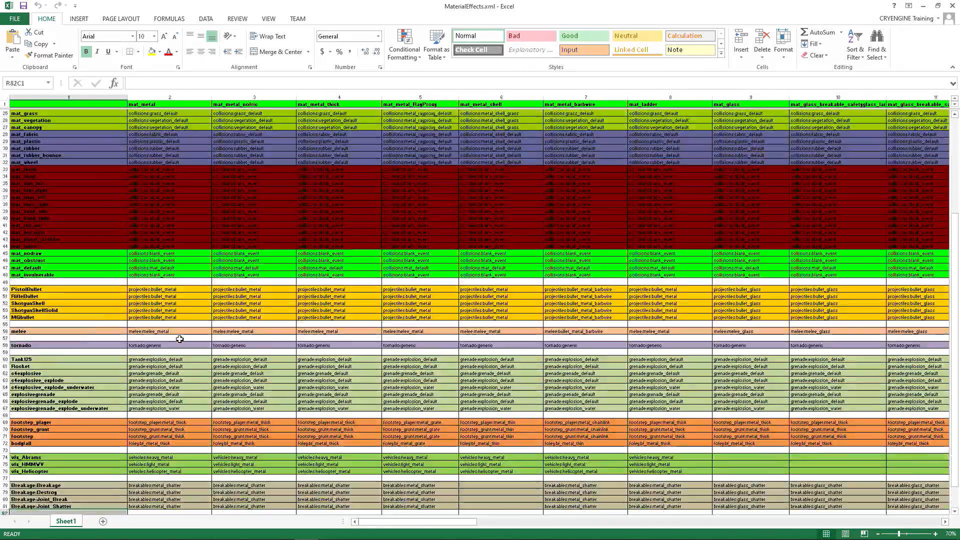
scroll(161, 346, "down", 3)
scroll(160, 349, "up", 3)
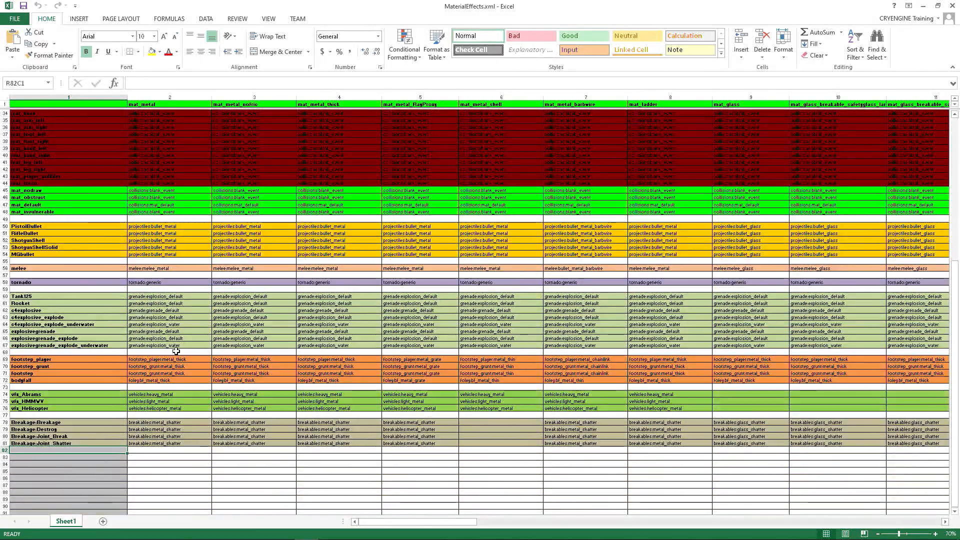
scroll(160, 348, "down", 3)
scroll(150, 350, "up", 4)
key("alt+Tab")
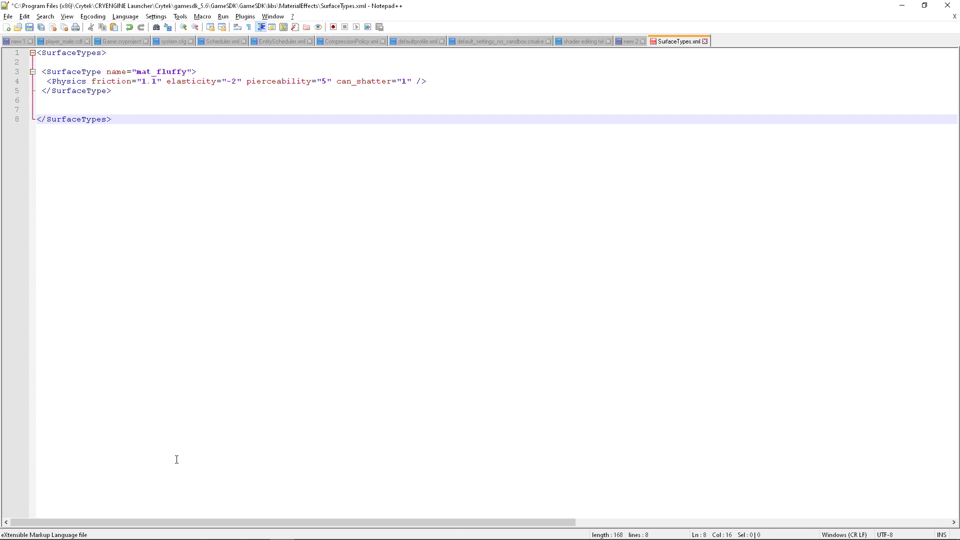
key("alt+Tab")
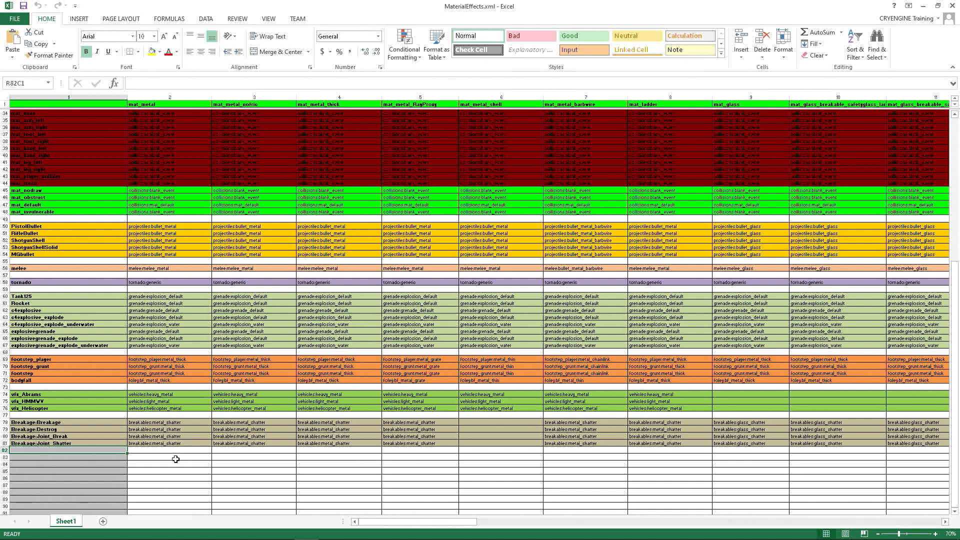
Enlarge the sheet and select the effect cell where the mat_water row meets the mat_metal column.
scroll(176, 459, "up", 11)
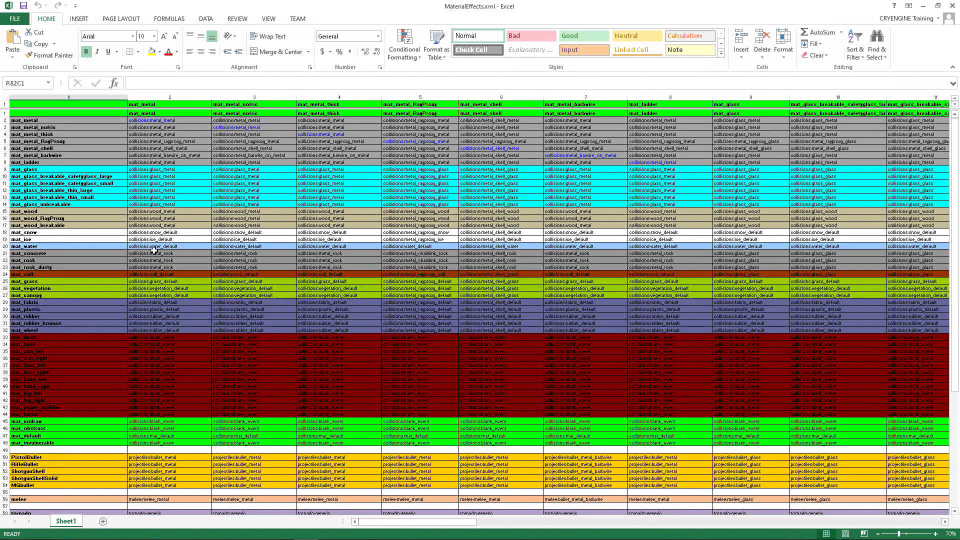
scroll(142, 168, "up", 14, "ctrl")
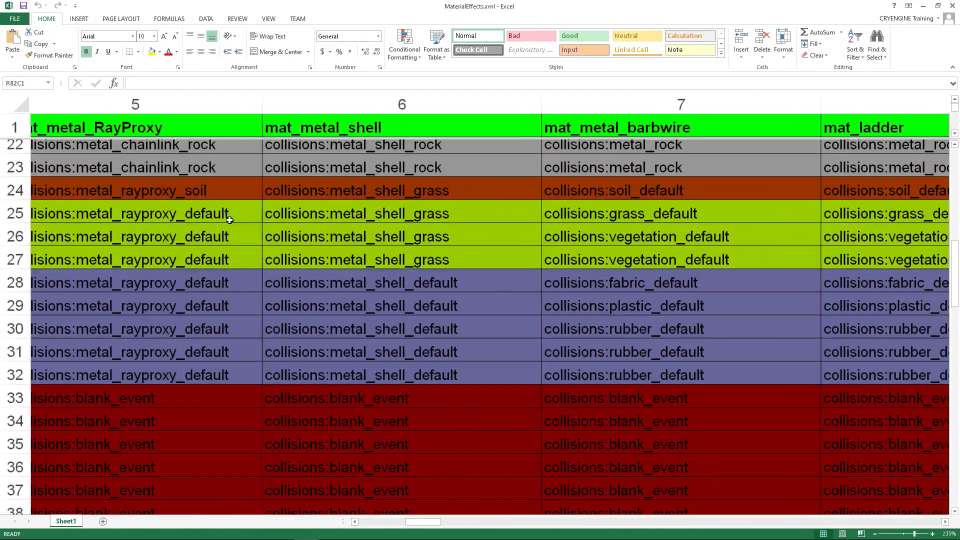
left_click(420, 134)
left_click_drag(425, 521, 373, 521)
left_click(147, 346)
left_click(622, 338)
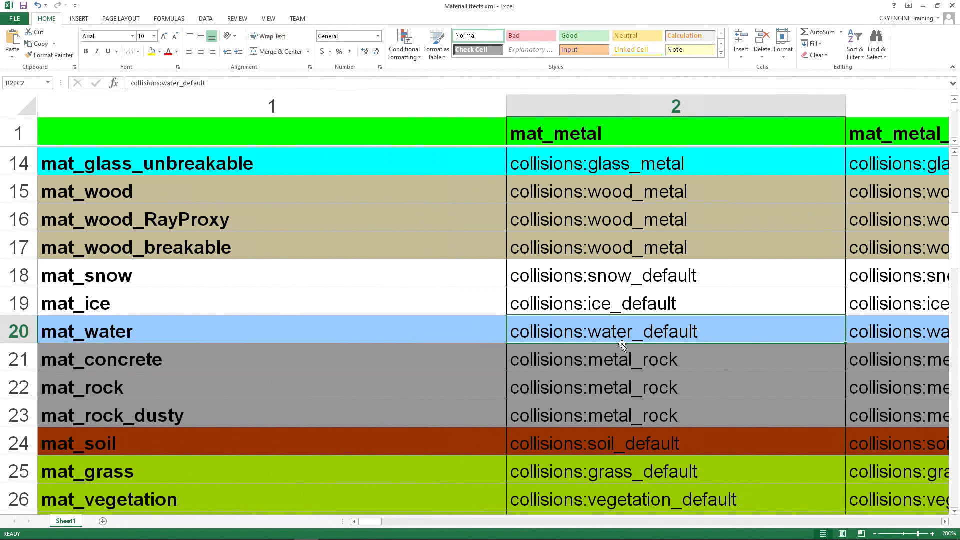
Highlight the collisions: prefix in the mat_water effect cell, switch to File Explorer and open collisions.xml from the FXLibs folder.
double_click(510, 330)
left_click_drag(510, 330, 587, 331)
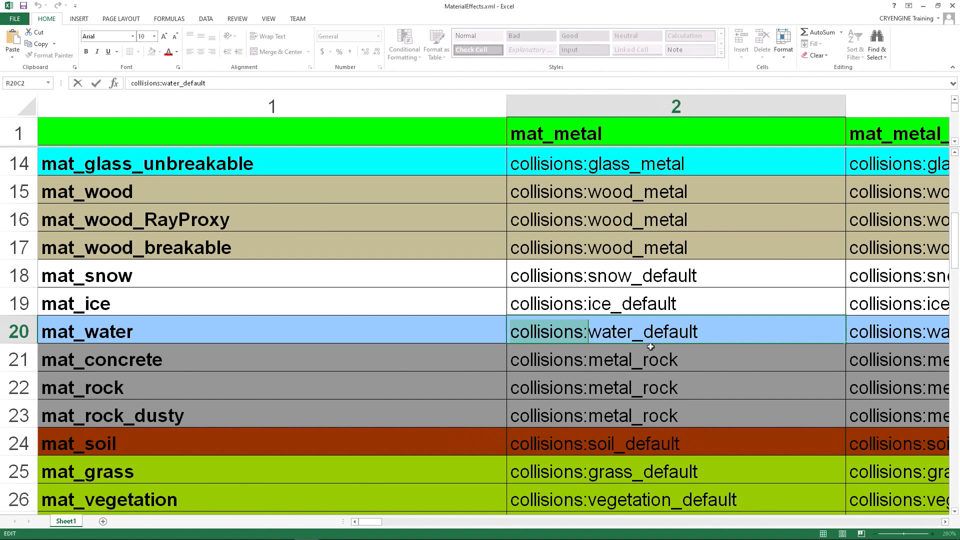
key("alt+Tab")
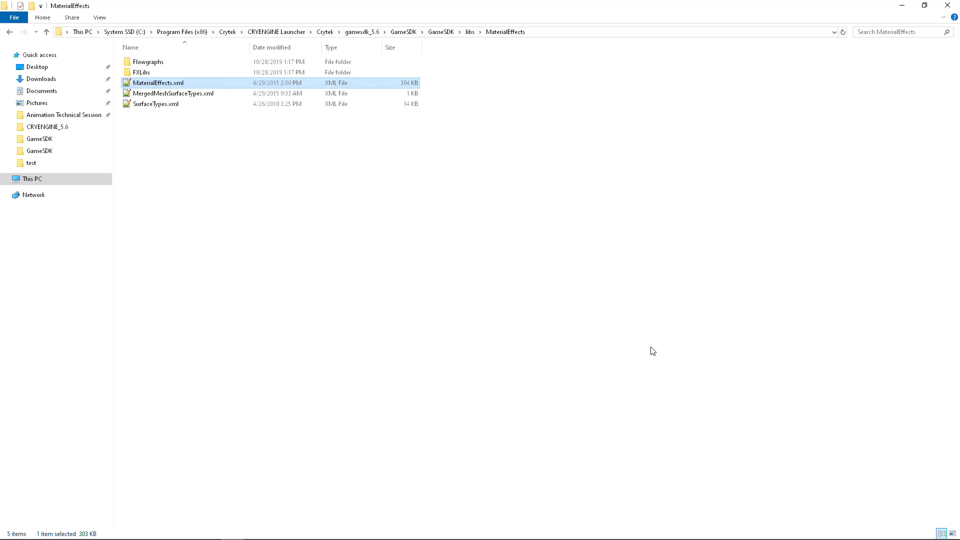
double_click(151, 75)
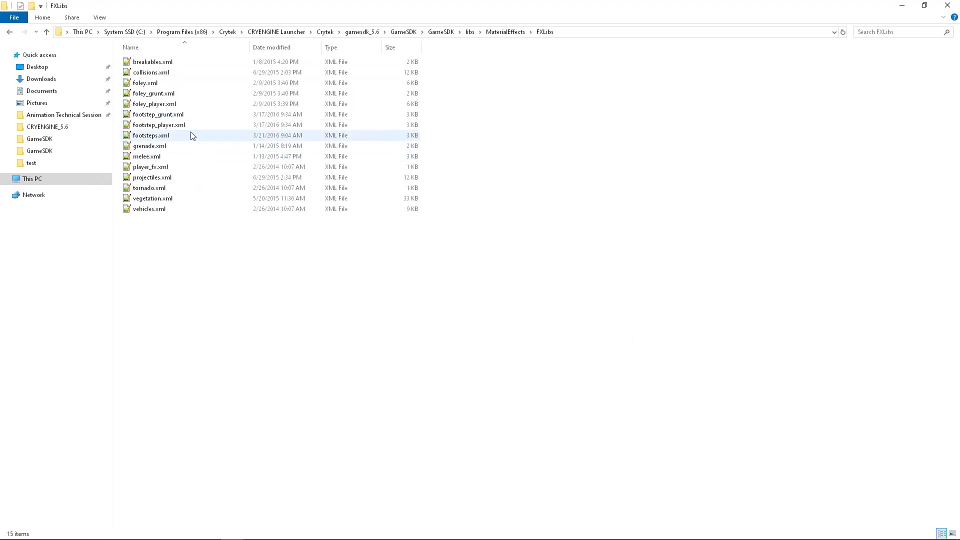
double_click(160, 73)
Search collisions.xml for mat_water and close the search dialog.
key("ctrl+f")
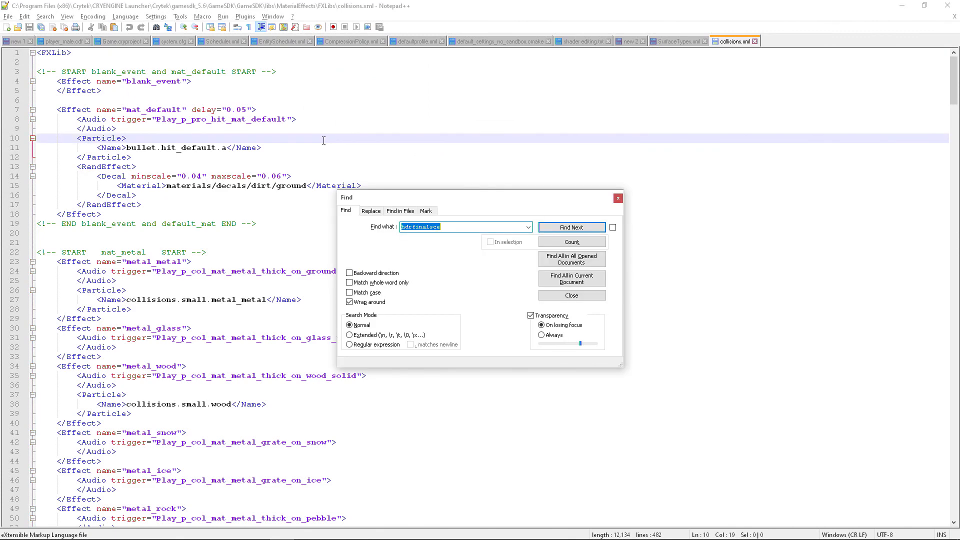
type("mat_water")
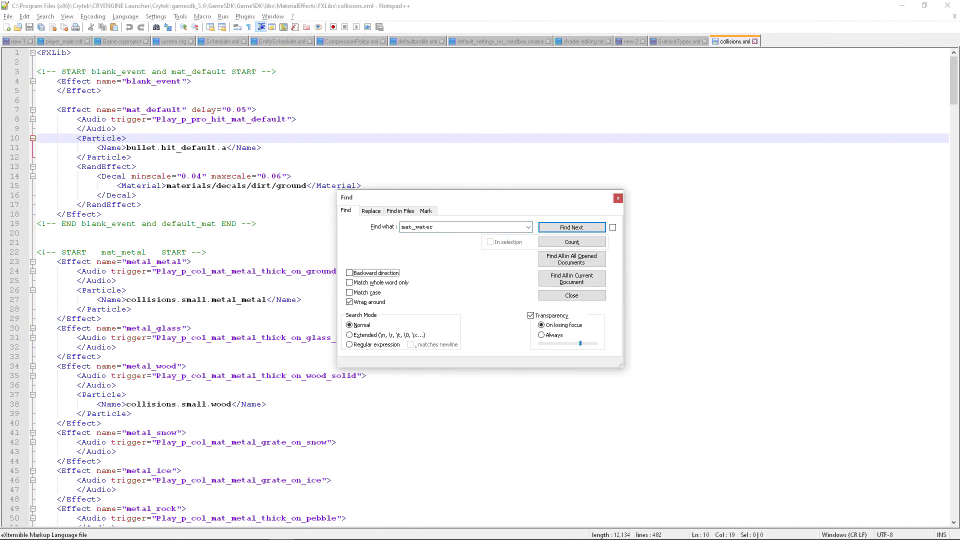
key("Return")
key("Escape")
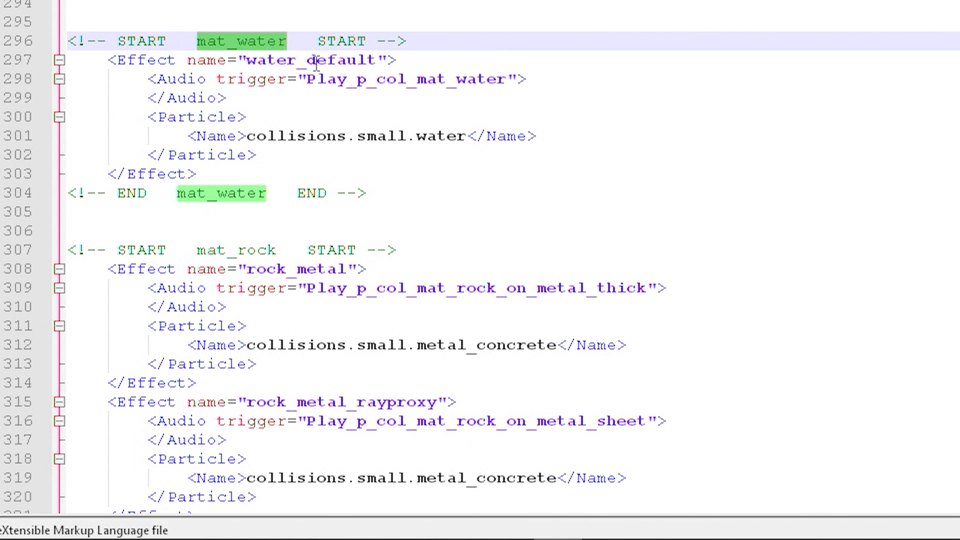
Examine the water_default effect's name, its audio trigger and its particle name in the mat_water section.
double_click(316, 61)
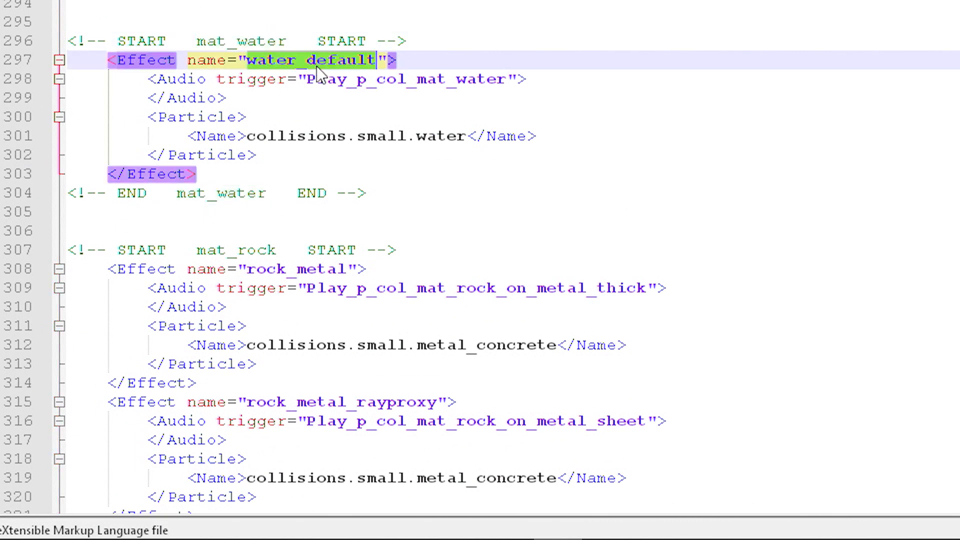
left_click(216, 79)
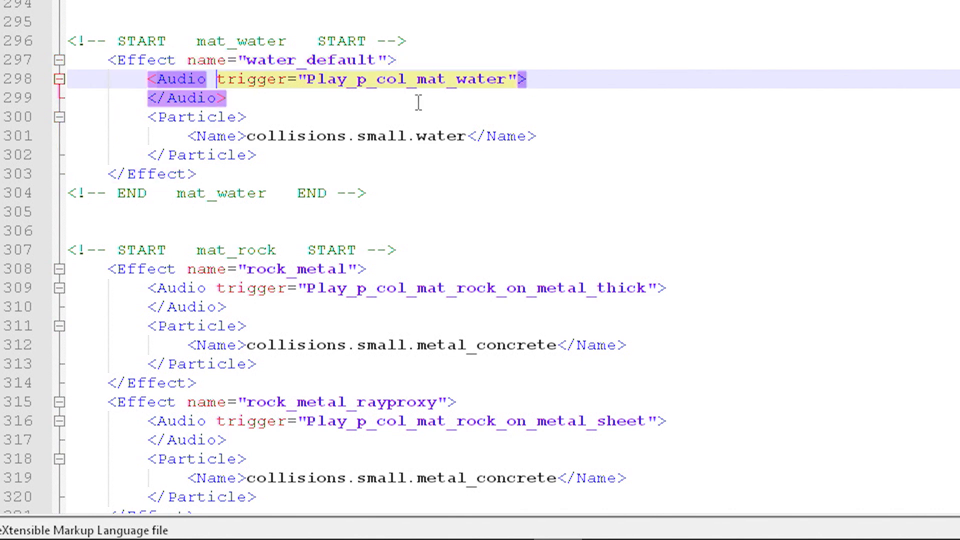
double_click(356, 79)
double_click(373, 136)
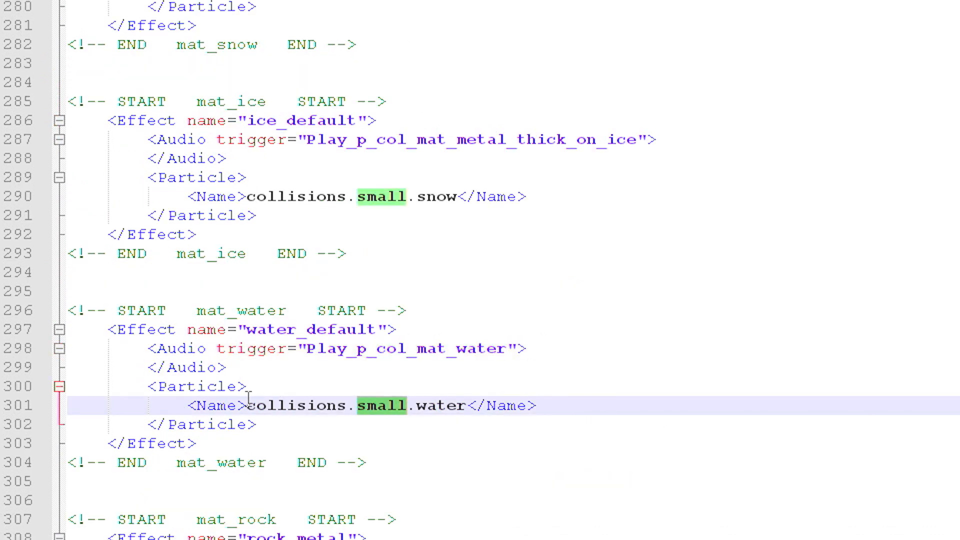
left_click_drag(247, 404, 467, 407)
left_click(470, 451)
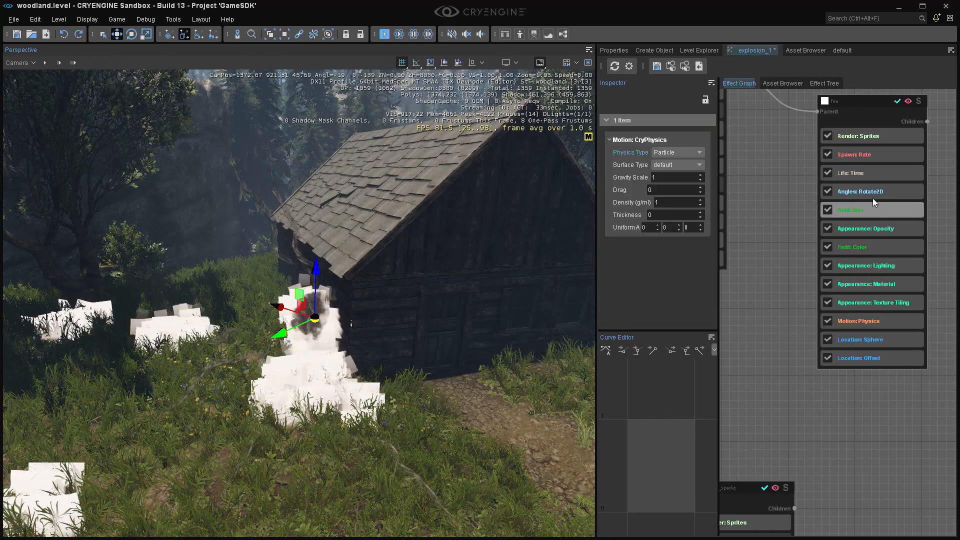
In CRYENGINE Sandbox, set the fire component's Field: Color to bright green (#37ff14) and save the explosion_1 effect.
left_click(866, 247)
left_click(638, 153)
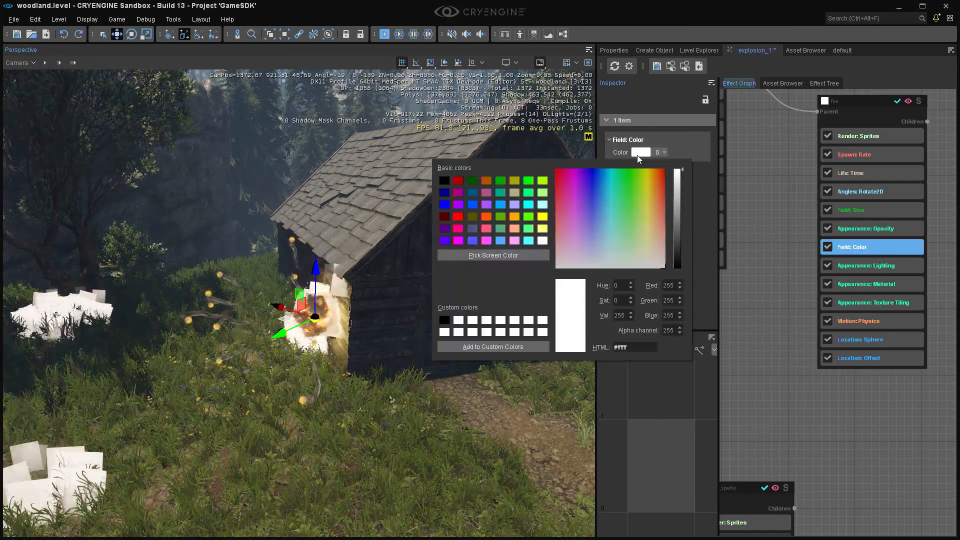
left_click(632, 176)
left_click(679, 140)
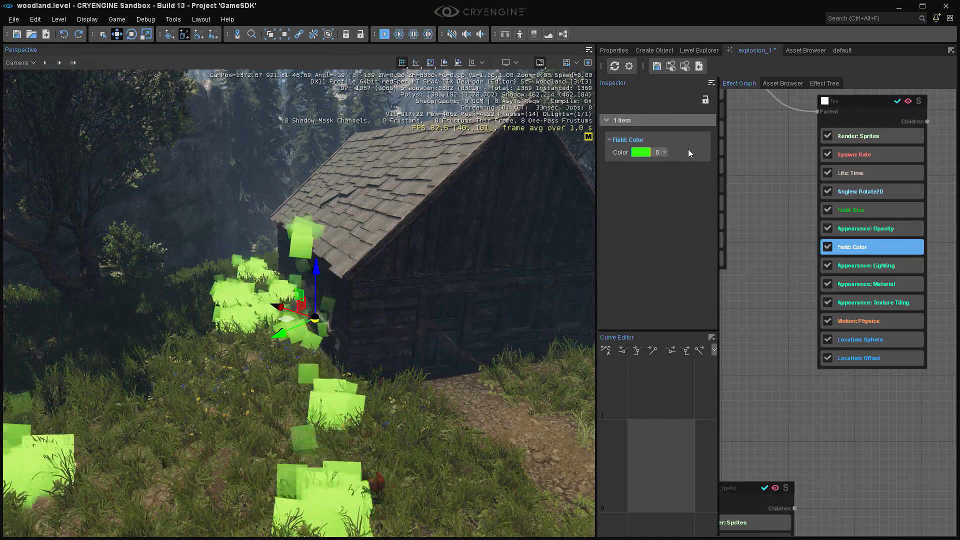
left_click(657, 70)
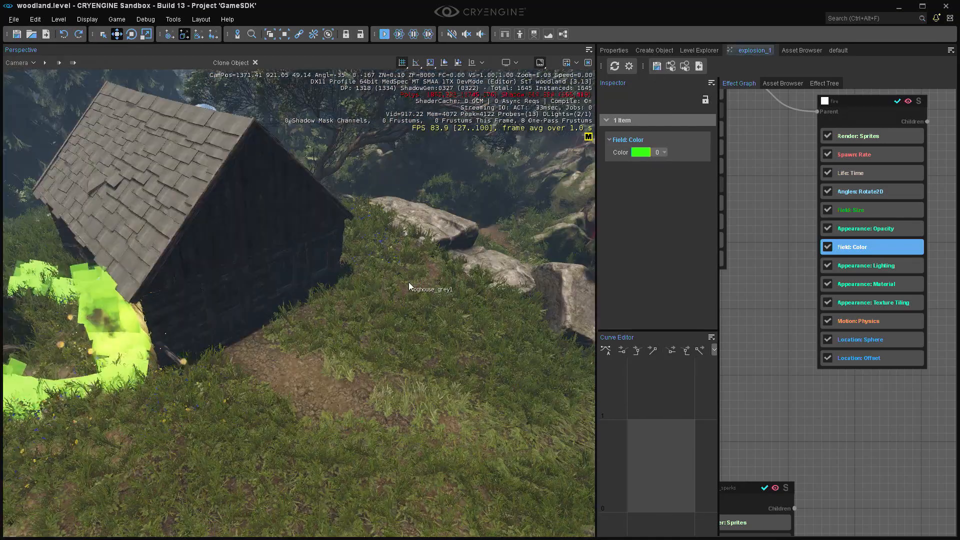
Place a clone of the explosion emitter on the grass at the other side of the log house, near the rocks.
left_click_drag(409, 282, 366, 206)
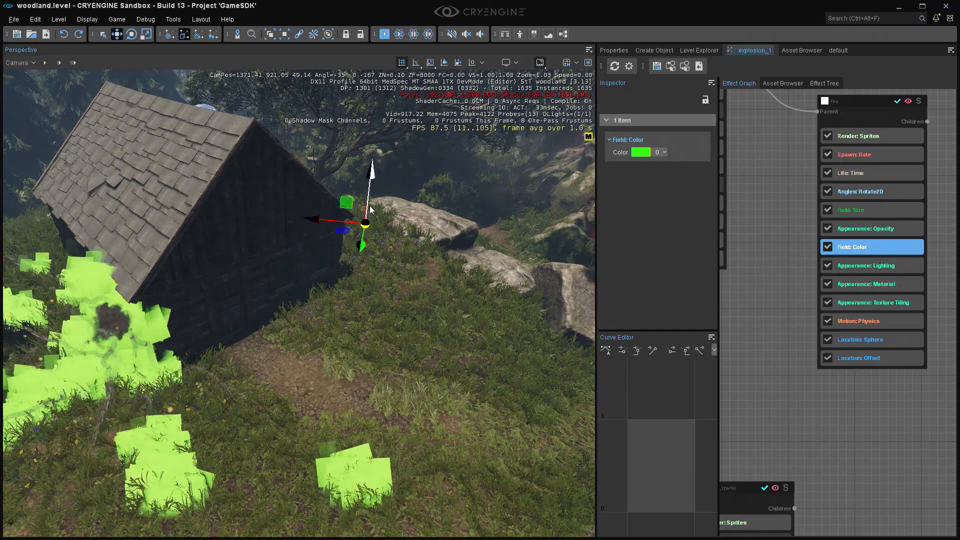
right_click_drag(366, 207, 305, 193)
key("d")
right_click_drag(358, 235, 358, 230)
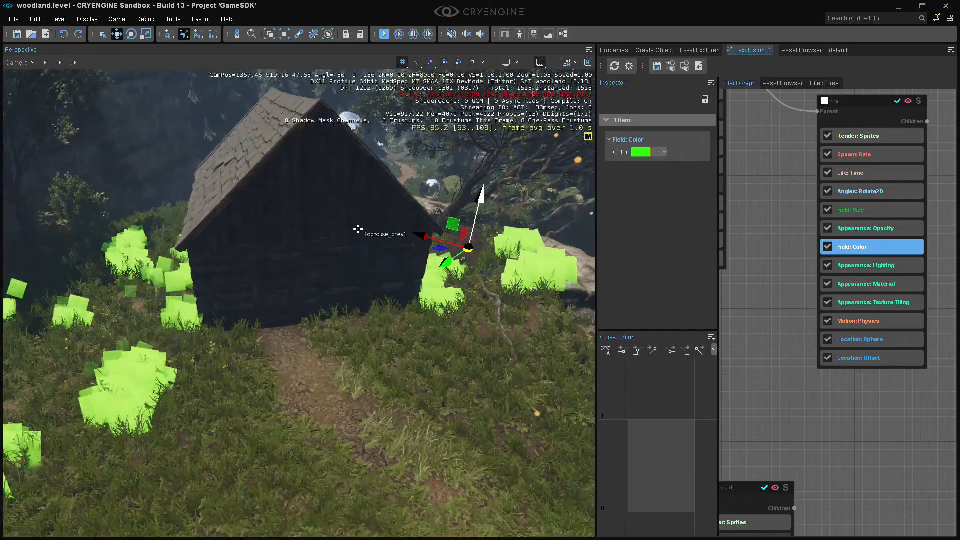
key("a")
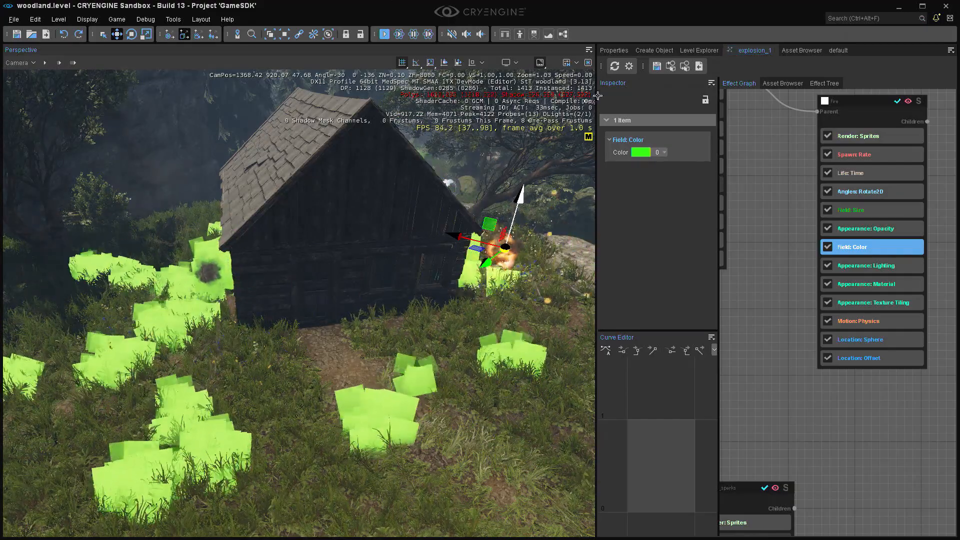
Add a new attribute of type Color to the explosion_1 particle effect.
left_click(629, 66)
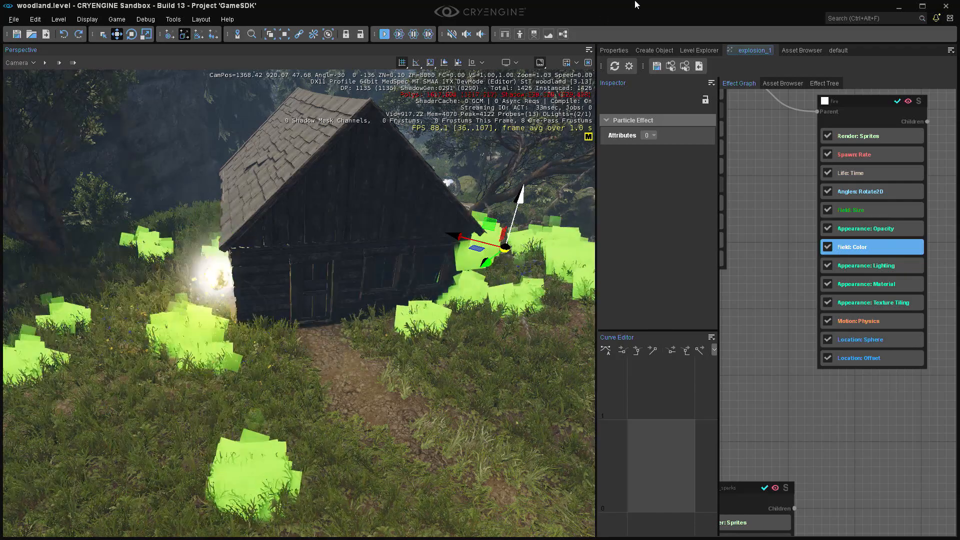
left_click(649, 136)
left_click(659, 155)
left_click(646, 151)
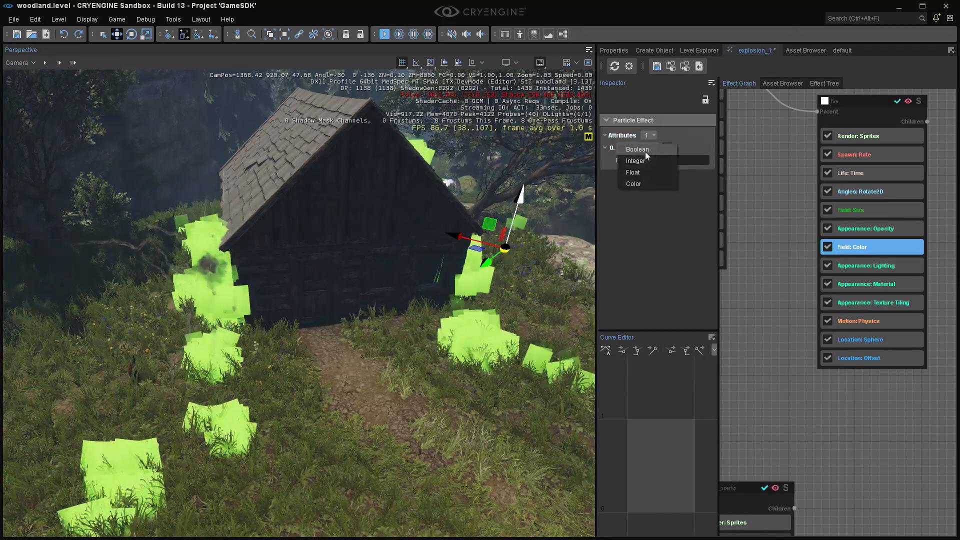
left_click(637, 185)
Set the new attribute's default color to green (#26ff46) and name it fire_color.
left_click(673, 149)
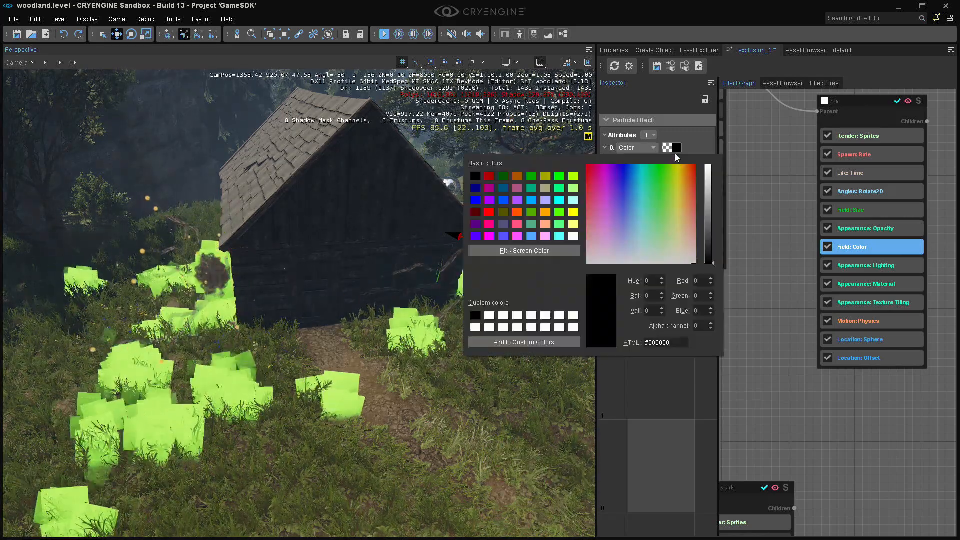
left_click(656, 179)
left_click_drag(707, 172, 712, 152)
left_click(711, 152)
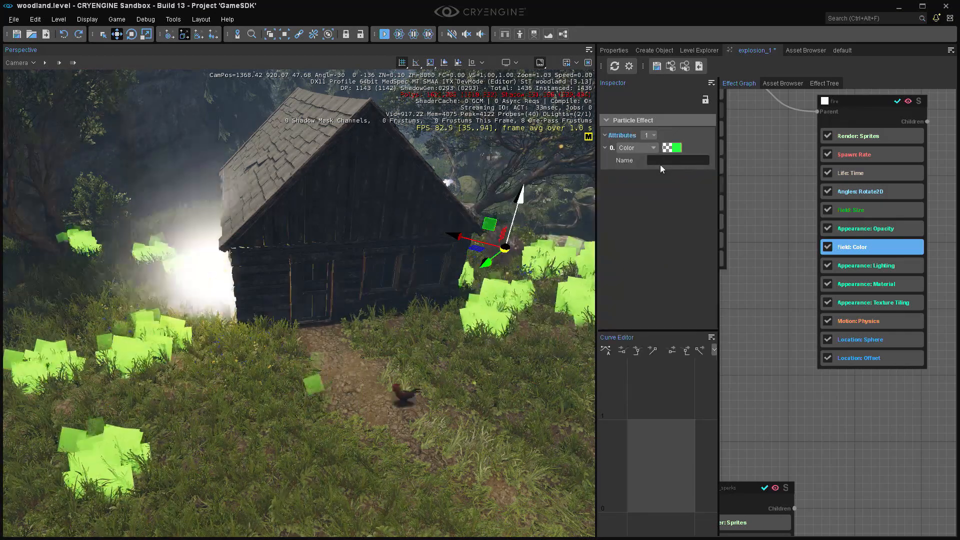
left_click(667, 161)
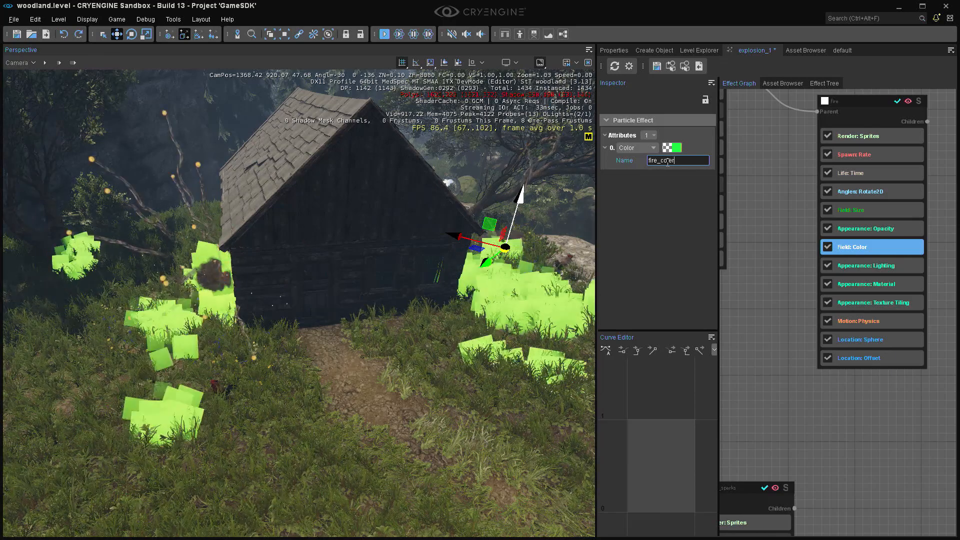
type("fire_color")
key("Return")
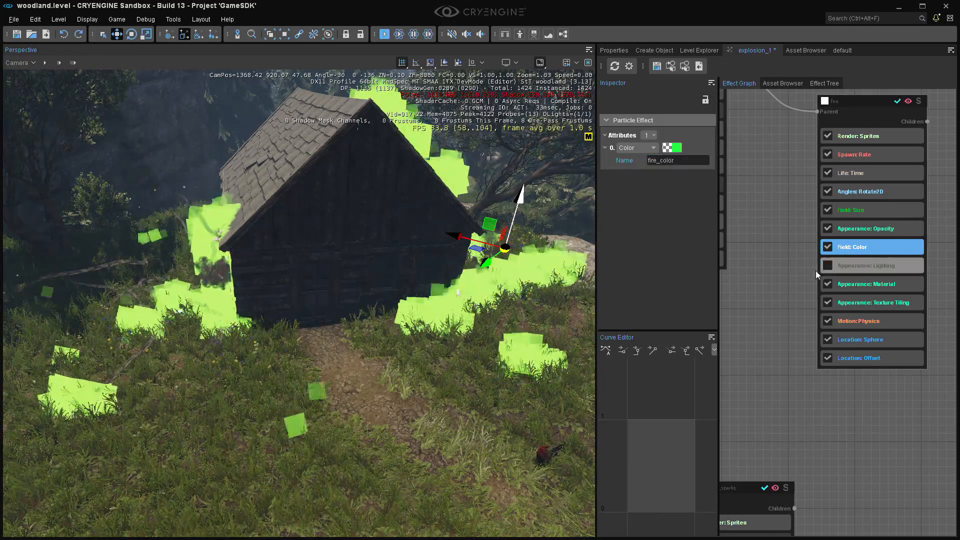
left_click(828, 266)
left_click(877, 248)
left_click(833, 266)
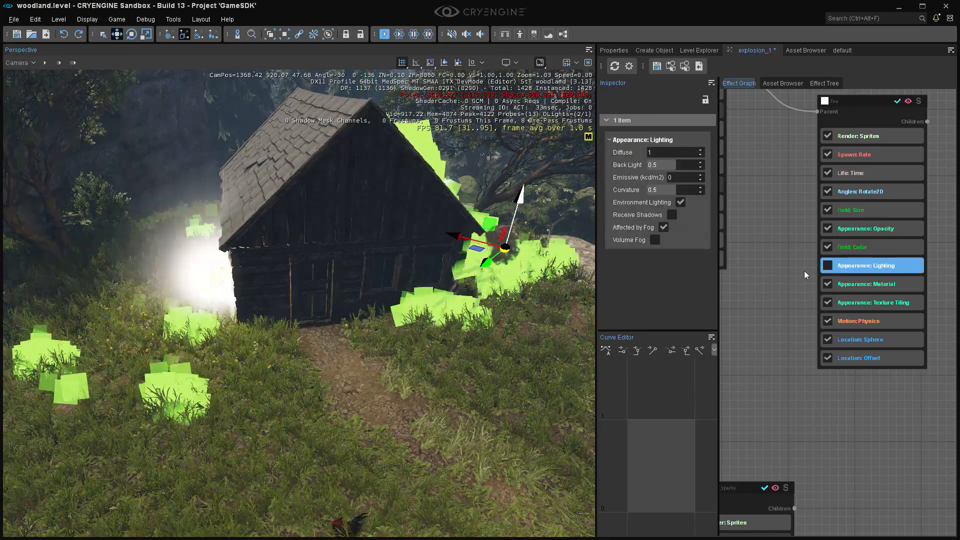
left_click(827, 265)
Add an Attribute modifier to the fire component's Field: Color and link it to fire_color.
left_click(852, 247)
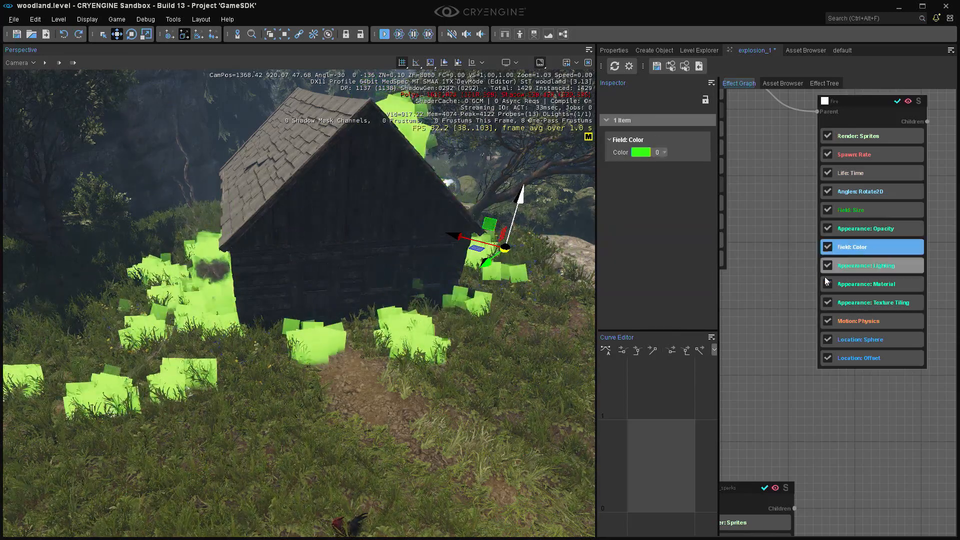
left_click(665, 153)
mouse_move(678, 167)
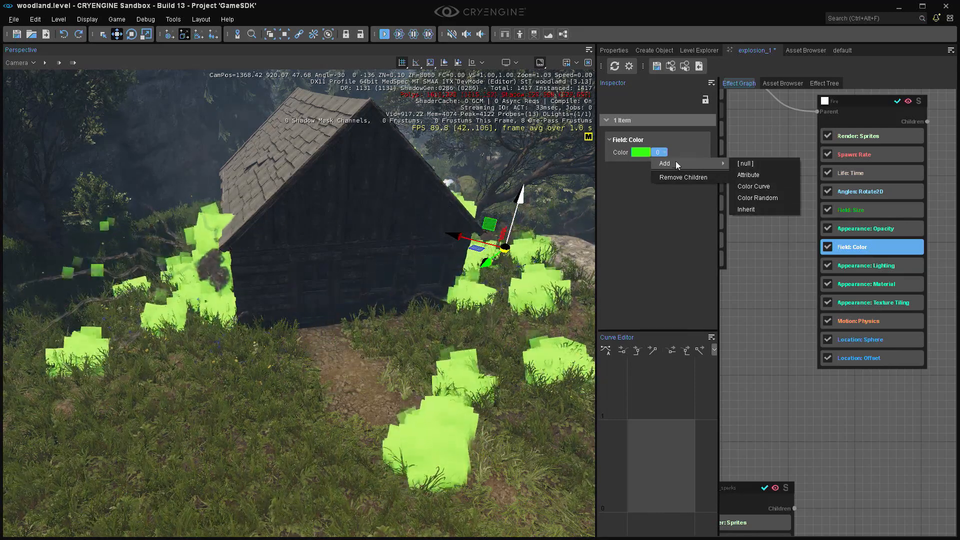
left_click(746, 175)
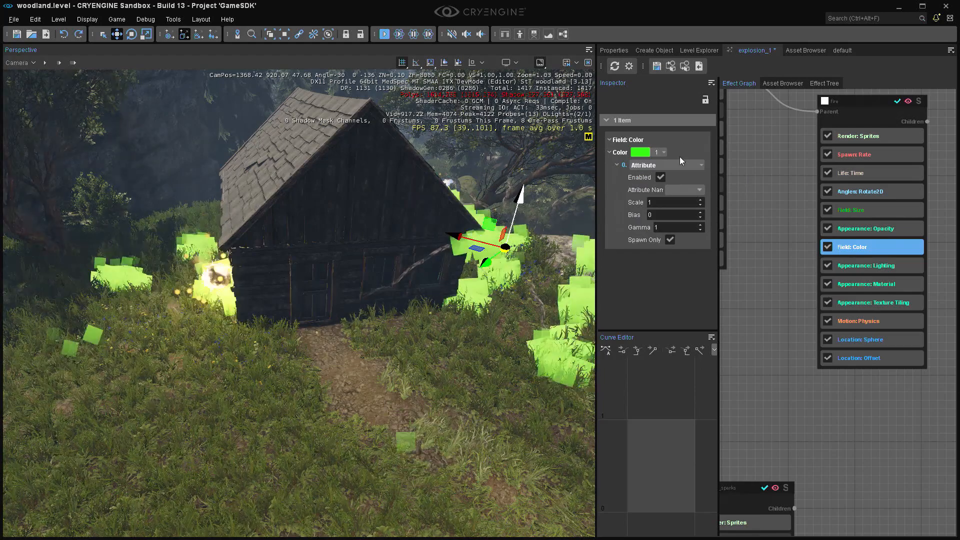
left_click(683, 190)
left_click(684, 202)
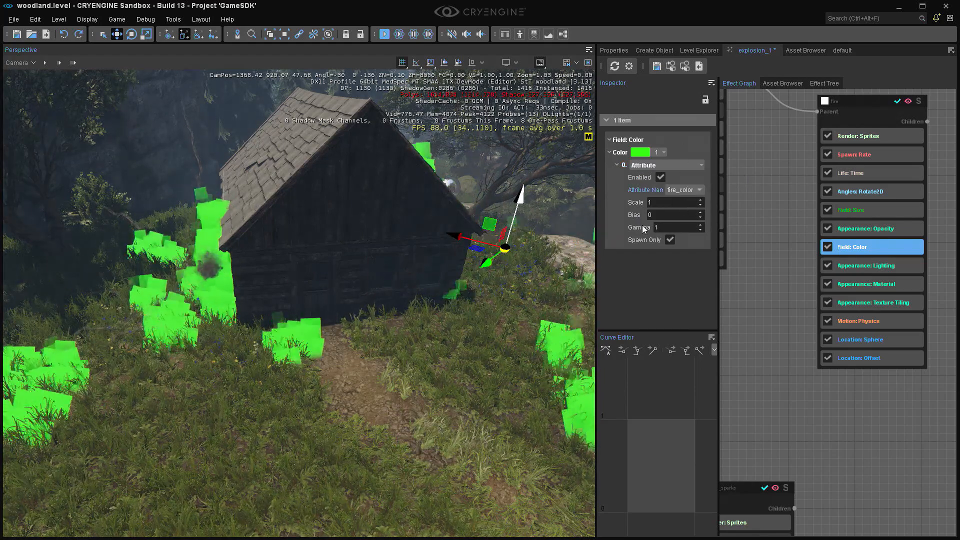
Set the base color of Field: Color to white.
left_click(640, 152)
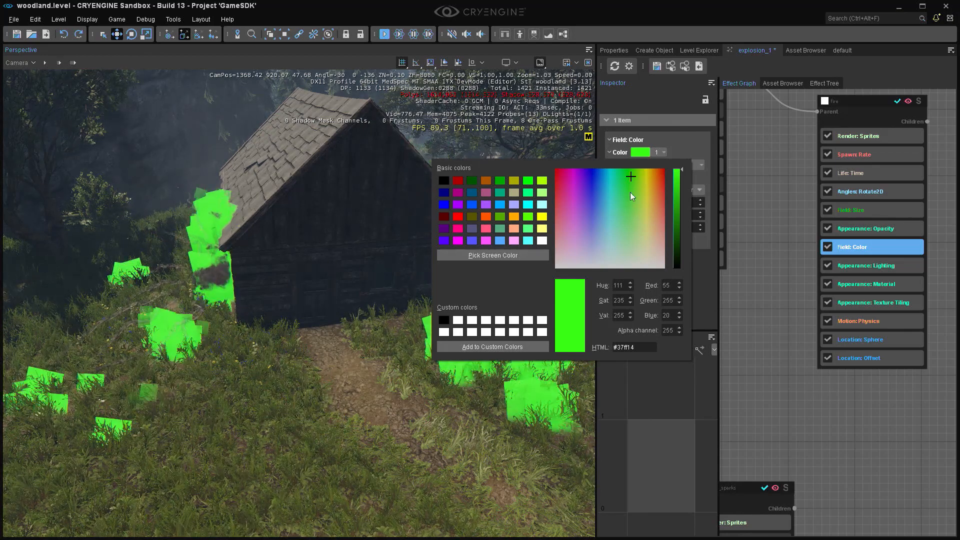
left_click_drag(630, 192, 677, 298)
left_click(666, 154)
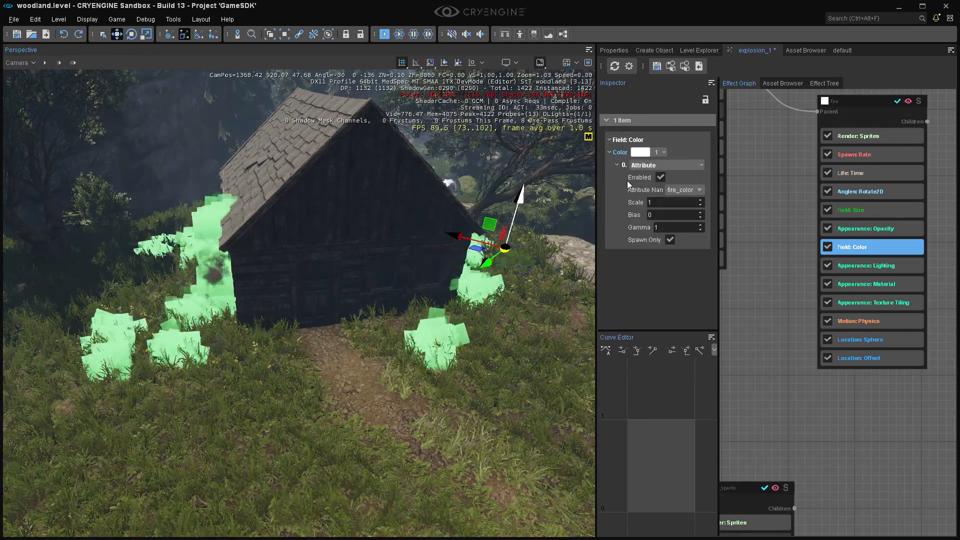
Select the cloned explosion emitter beside the log house and show its entity properties.
right_click_drag(480, 250, 525, 240)
left_click(499, 329)
key("space")
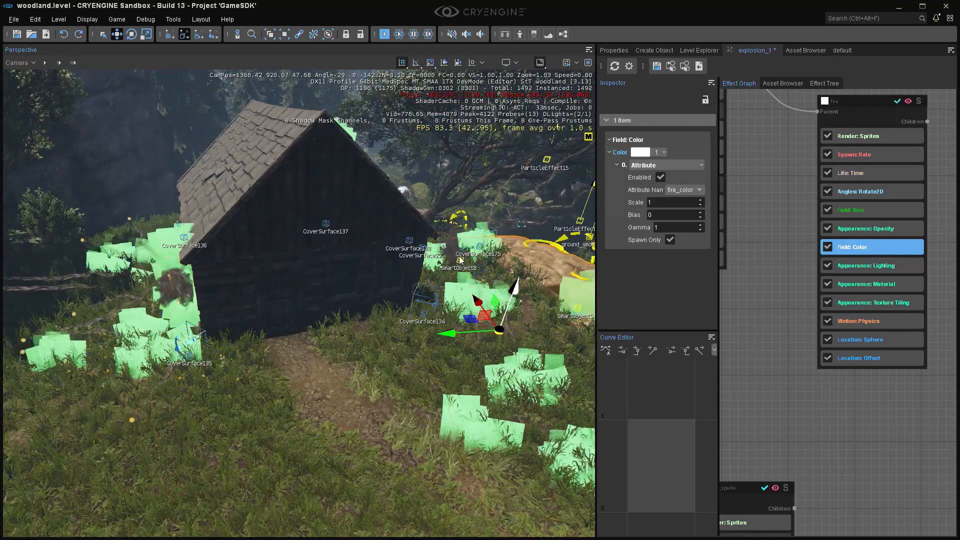
left_click(459, 260)
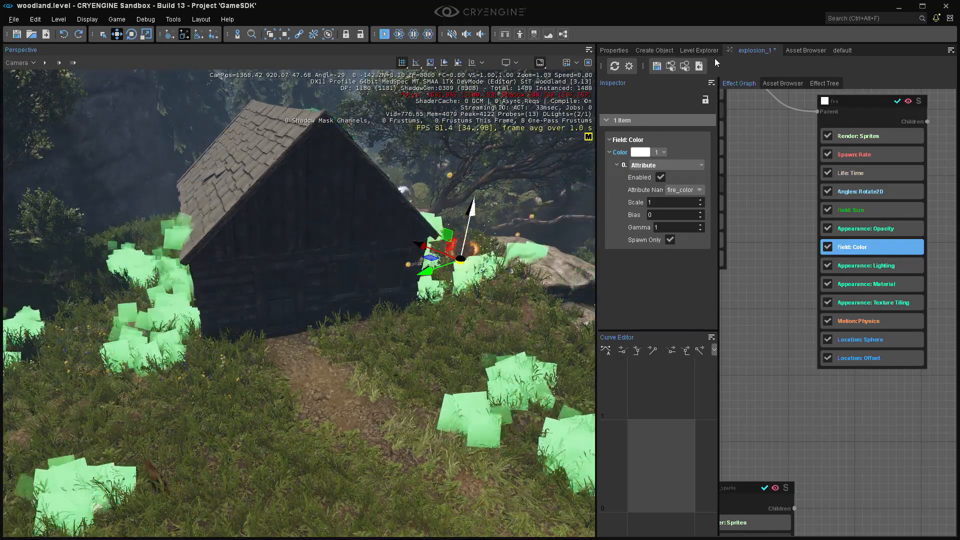
left_click(613, 49)
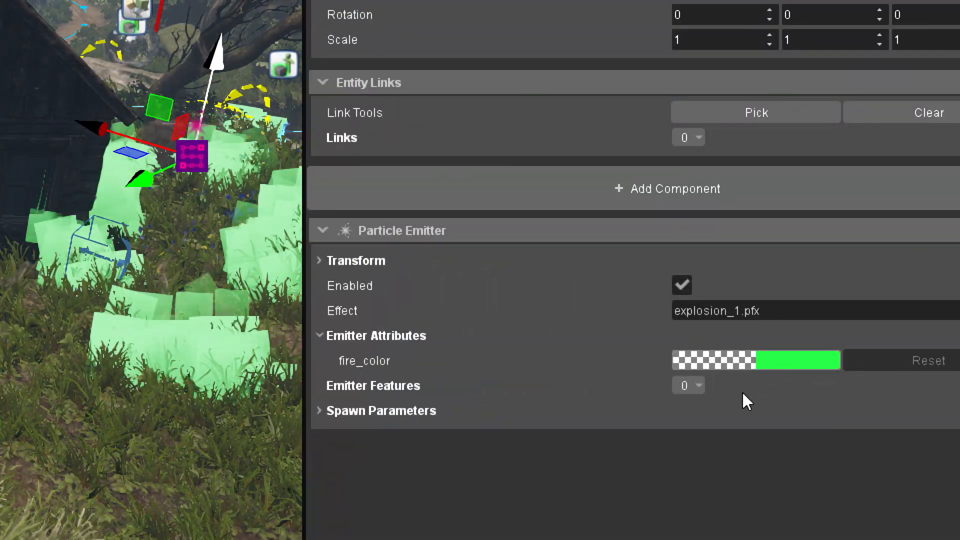
Override the cloned emitter's fire_color attribute with blue, and change it to light purple.
left_click(795, 362)
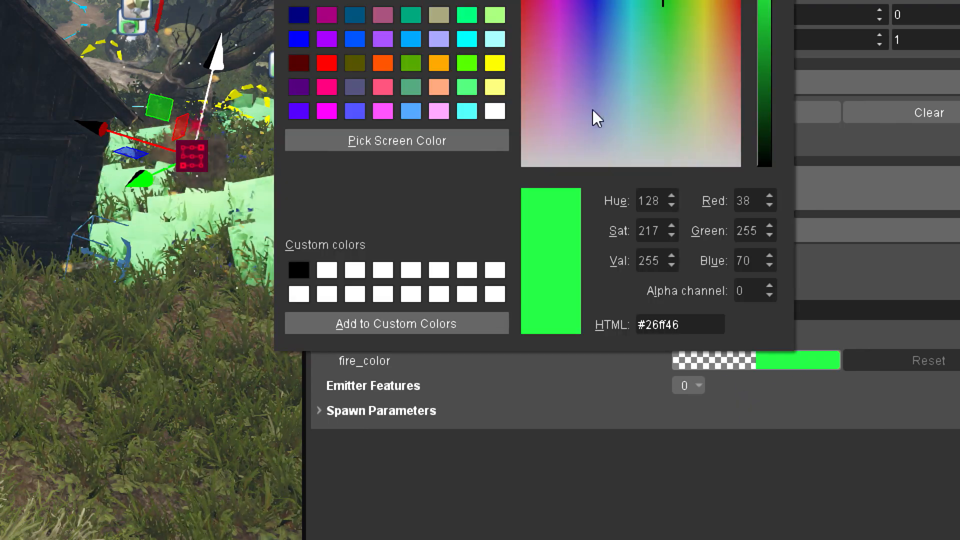
left_click_drag(592, 110, 598, 46)
left_click(564, 359)
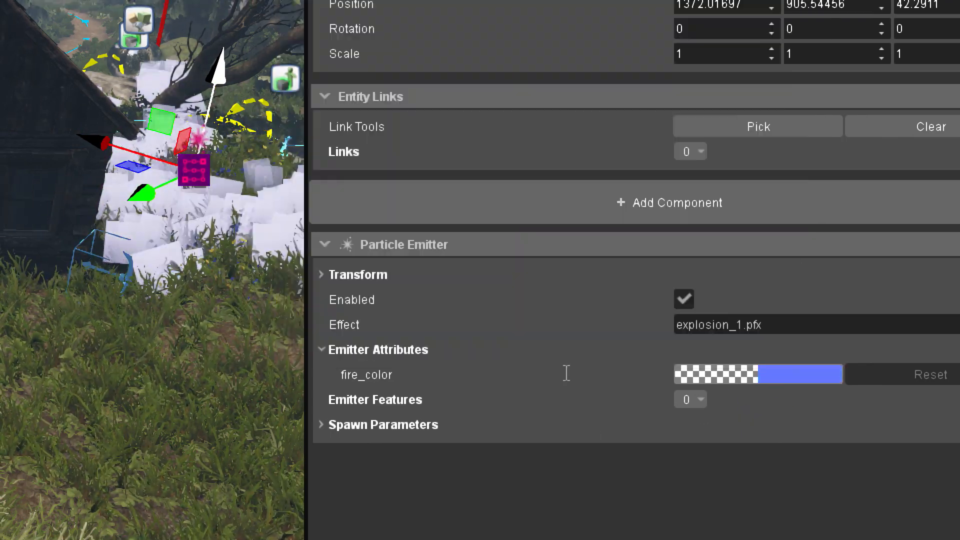
left_click(795, 376)
left_click(593, 44)
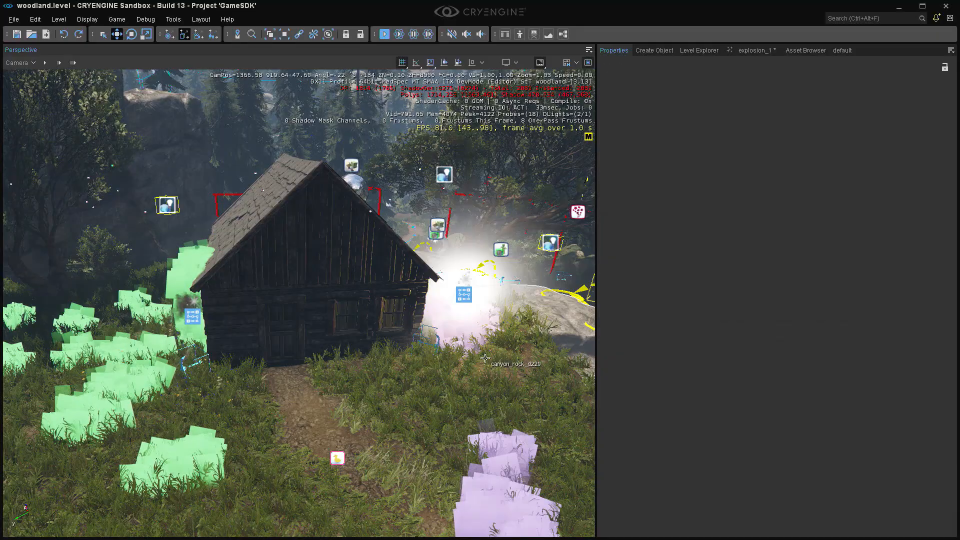
Add an Attribute modifier to the Value of the fire component's Field: Size in the explosion_1 effect.
right_click_drag(422, 336, 436, 367)
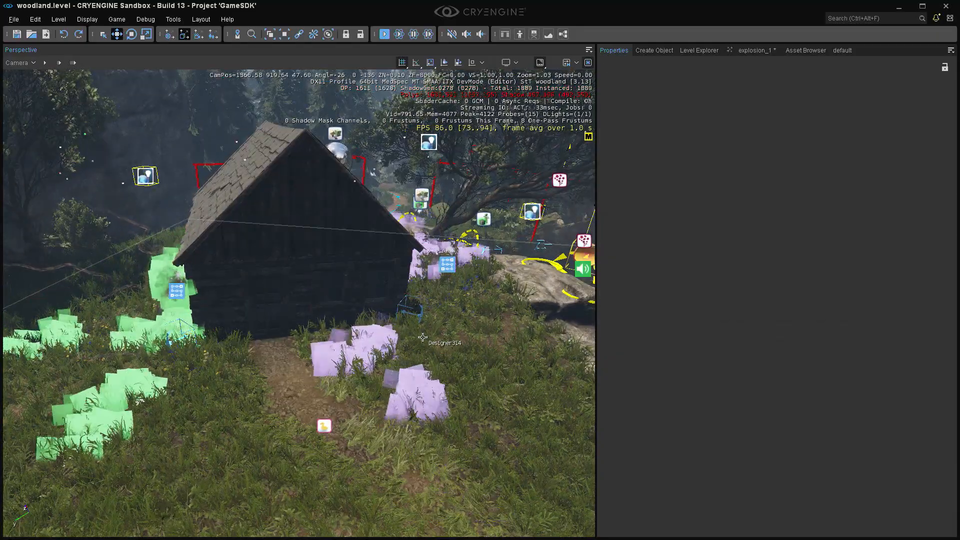
right_click_drag(422, 336, 414, 343)
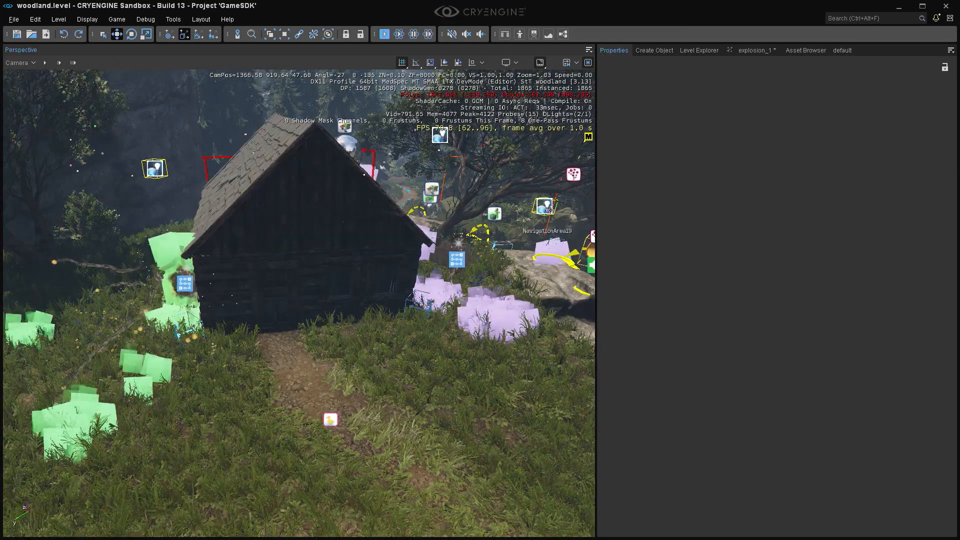
left_click(753, 51)
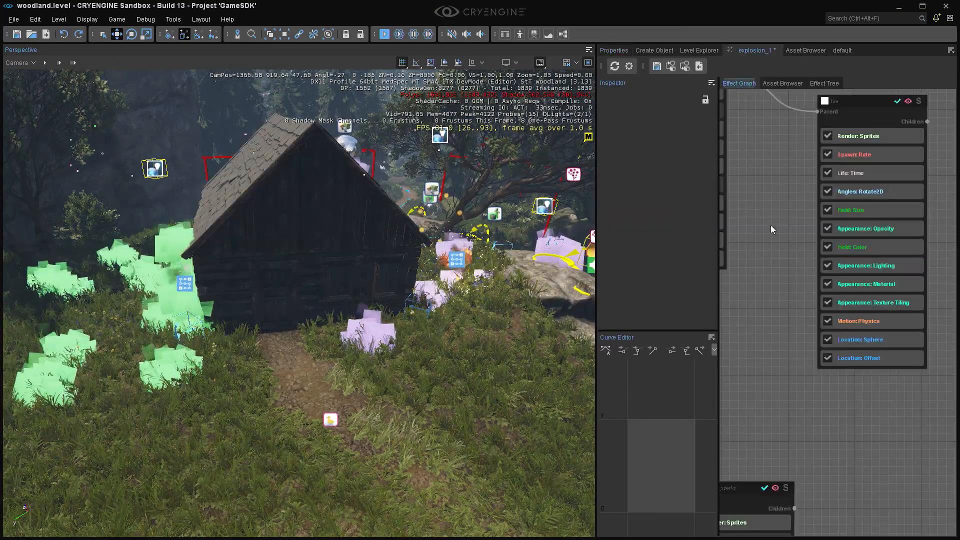
left_click(836, 204)
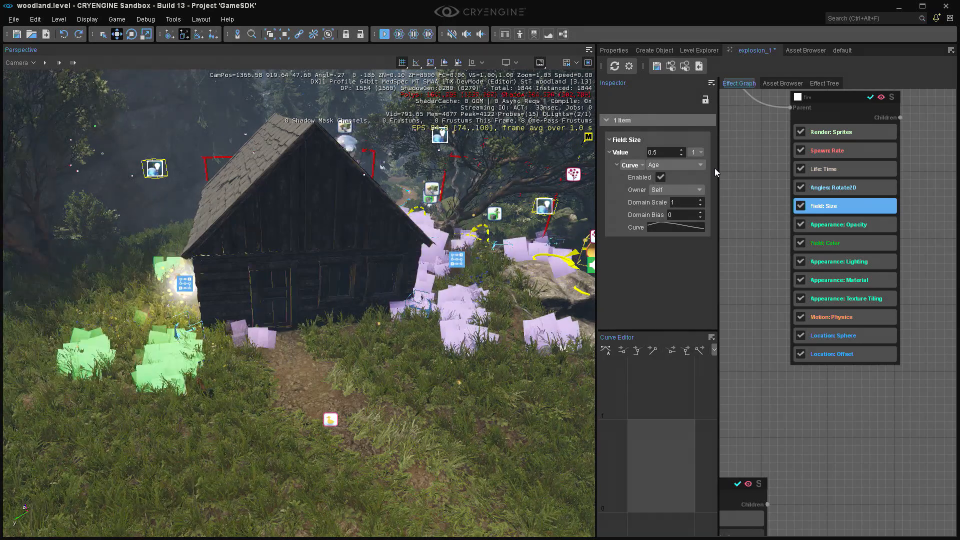
left_click(696, 152)
mouse_move(705, 162)
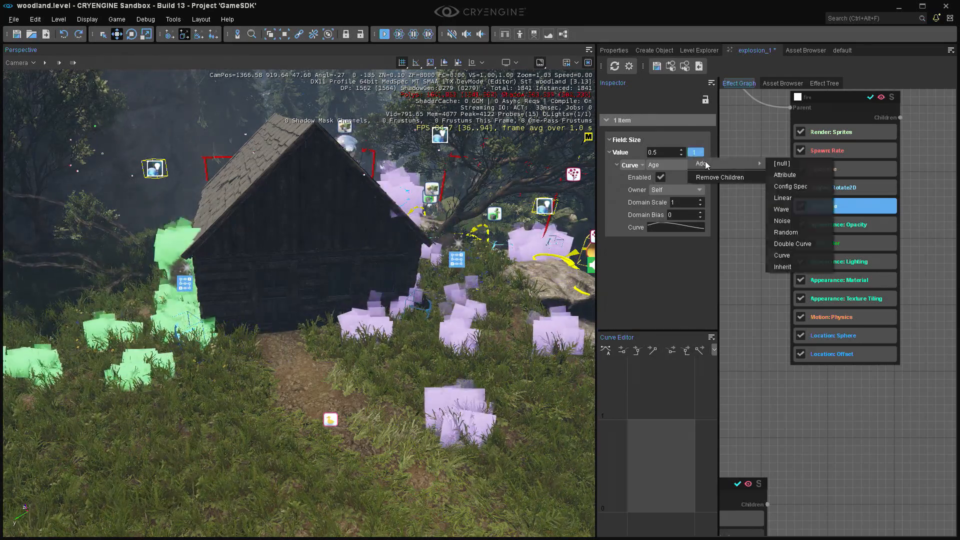
left_click(785, 175)
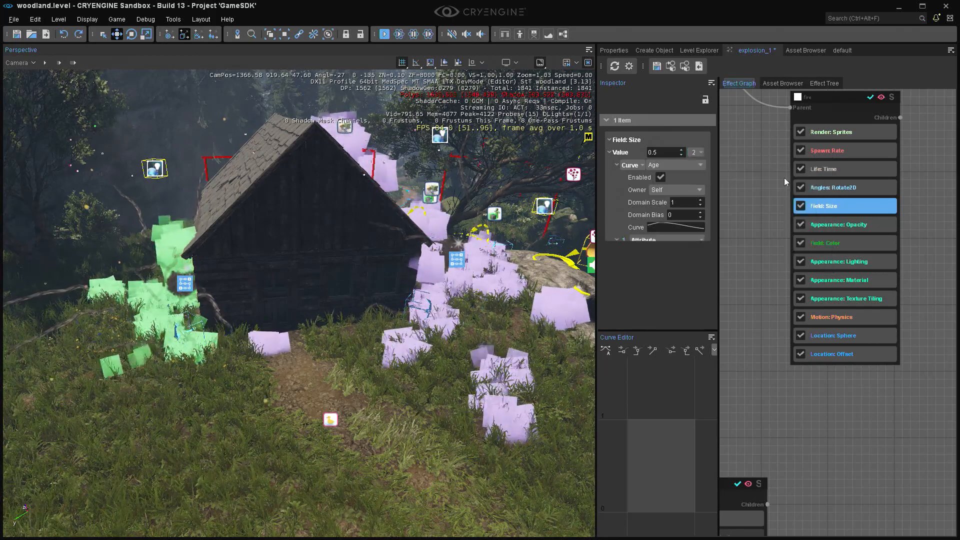
Add a second attribute of type Float to the explosion_1 effect and name it fire_size.
left_click(628, 66)
left_click(645, 136)
left_click(652, 157)
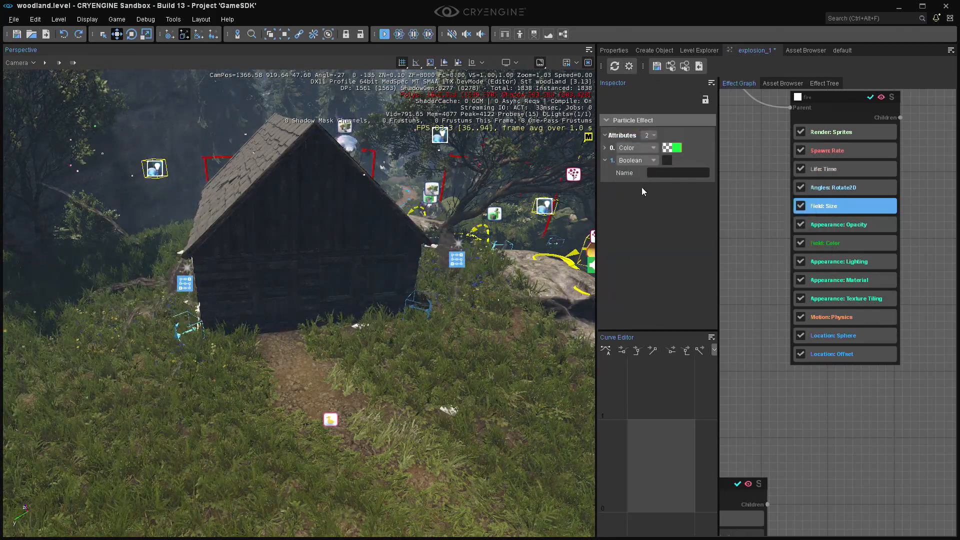
left_click(640, 160)
left_click(660, 173)
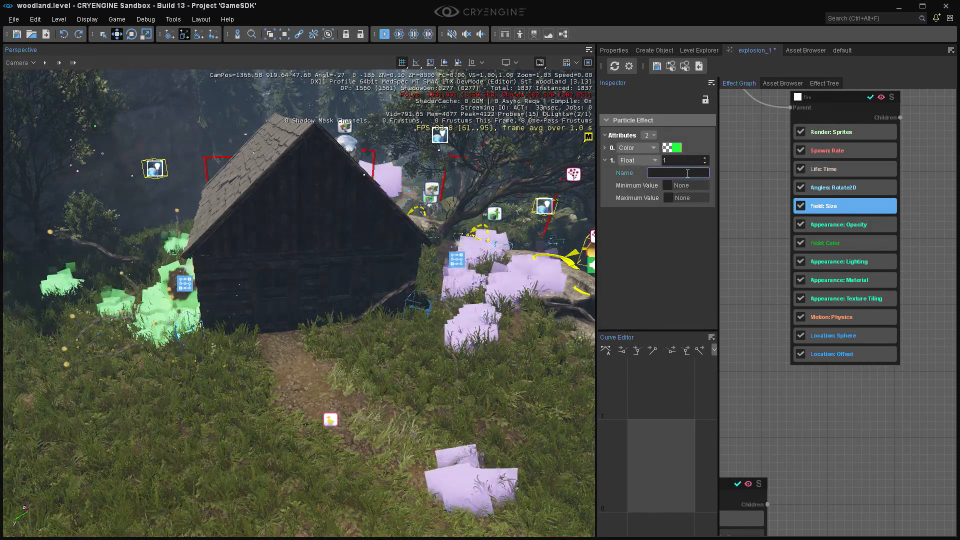
type("fire_si")
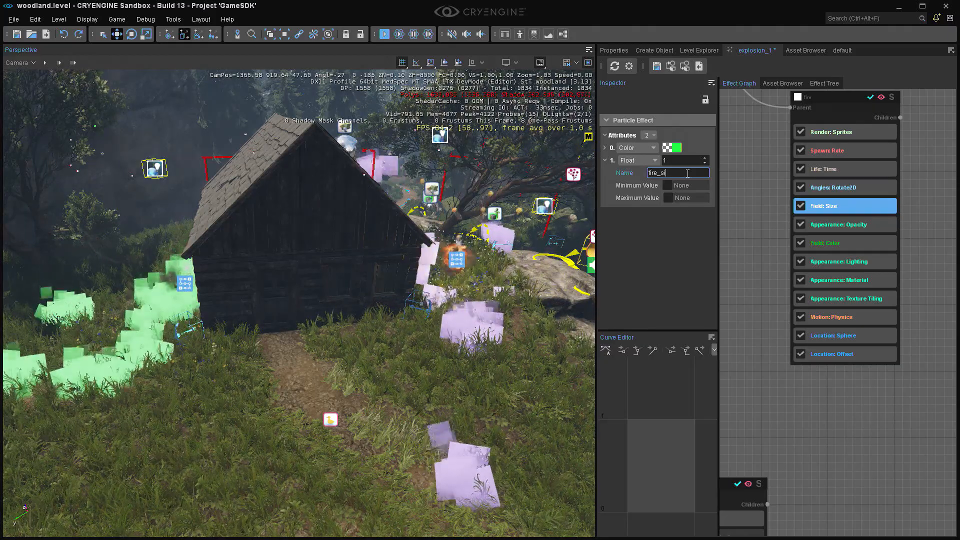
type("ze")
Enable limits for the fire_size attribute, with a minimum value of 0.5 and a maximum value of 5.
left_click(668, 185)
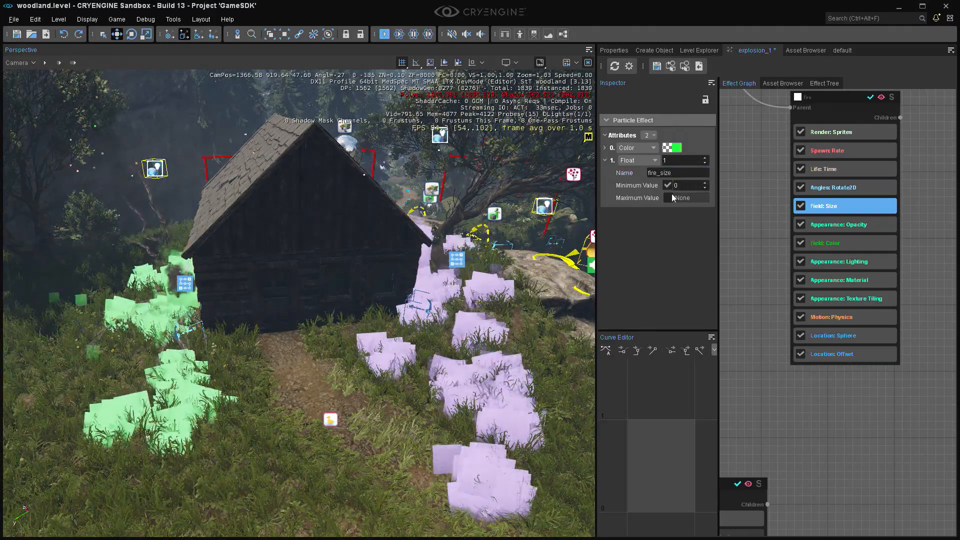
left_click(669, 198)
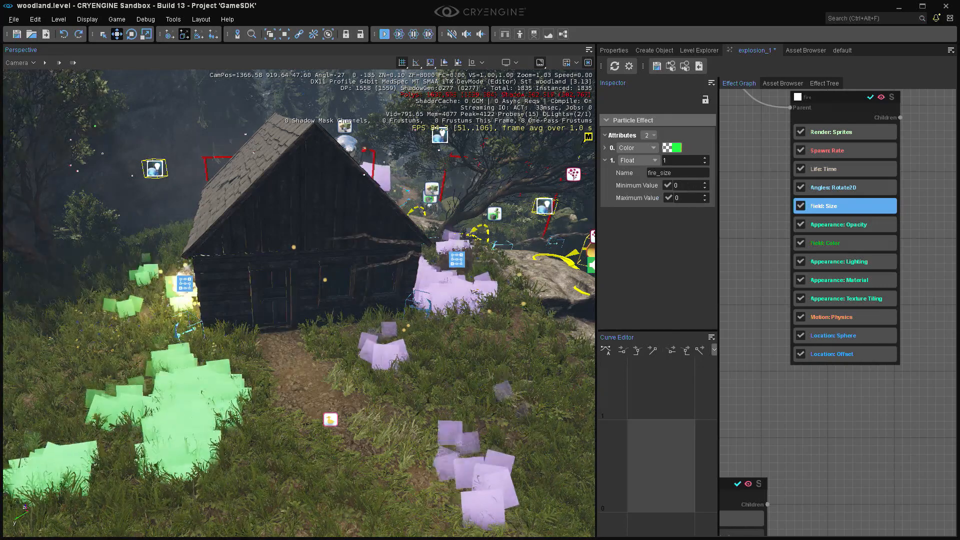
left_click(682, 185)
type("0.5")
left_click(681, 198)
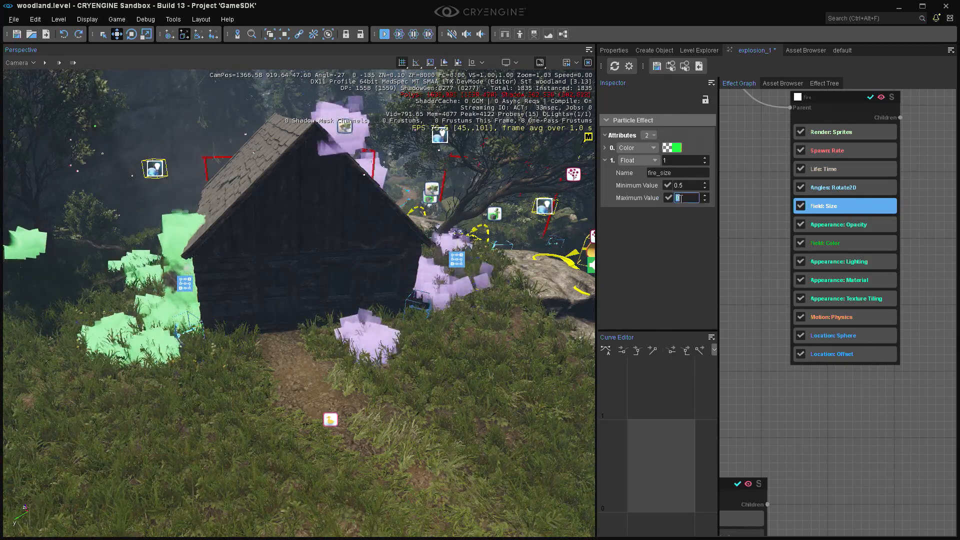
type("5")
key("Return")
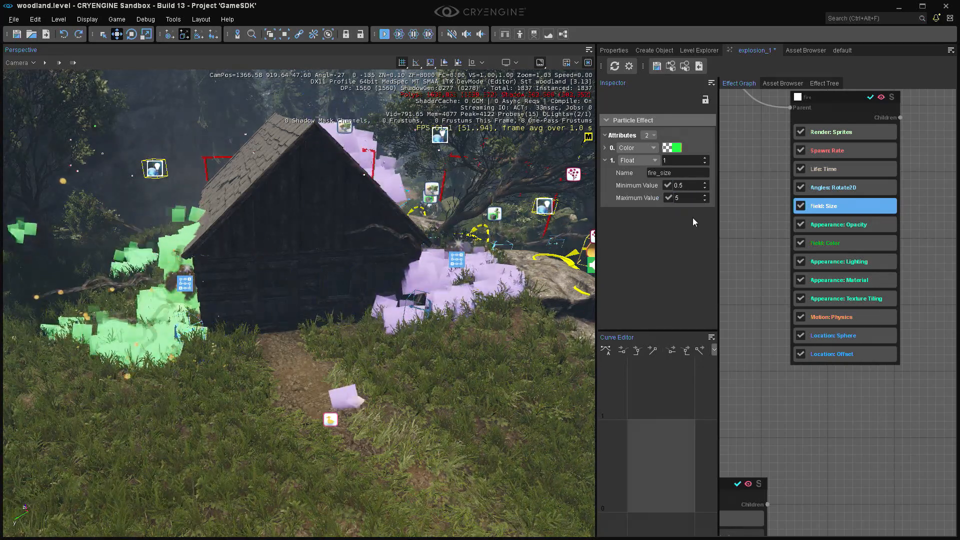
Link the Attribute modifier on the fire component's Field: Size to fire_size.
left_click(834, 215)
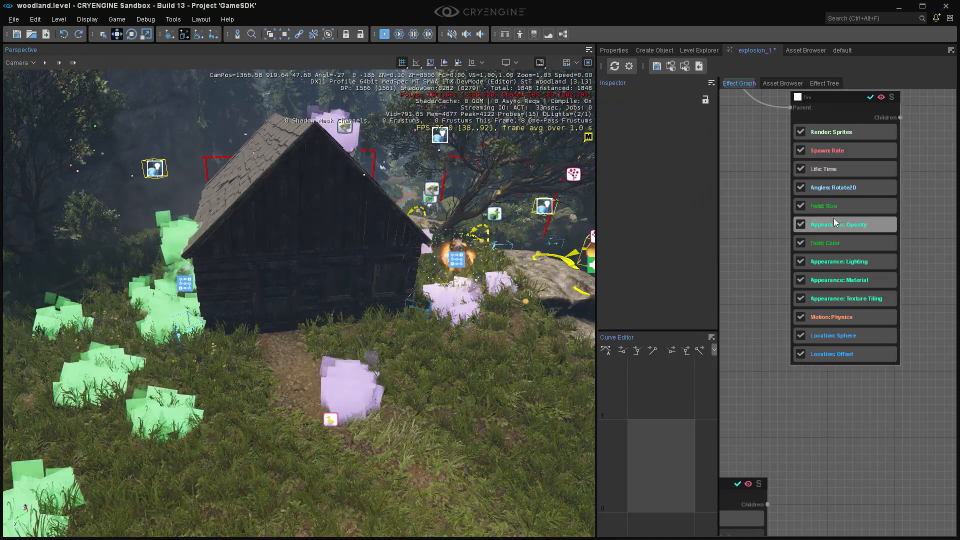
left_click(836, 211)
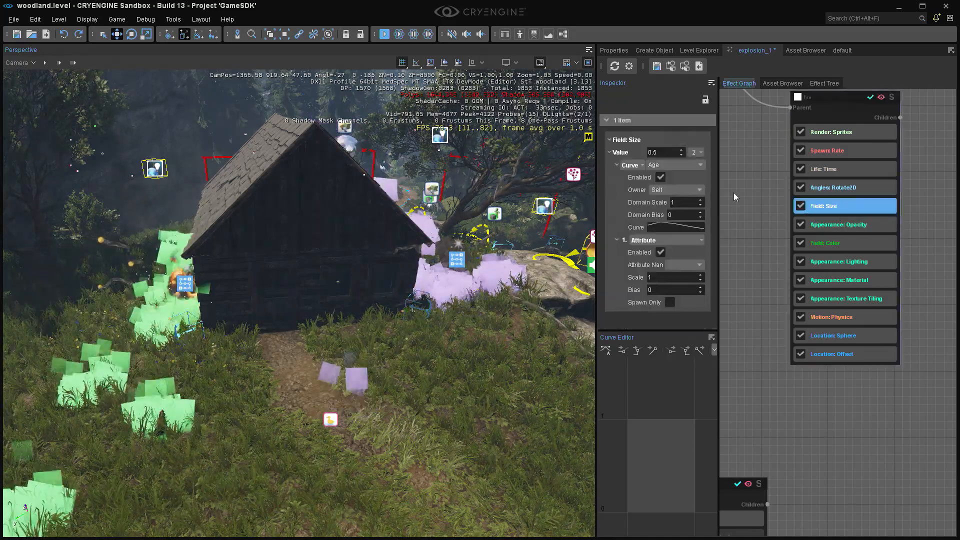
left_click(686, 268)
left_click(690, 292)
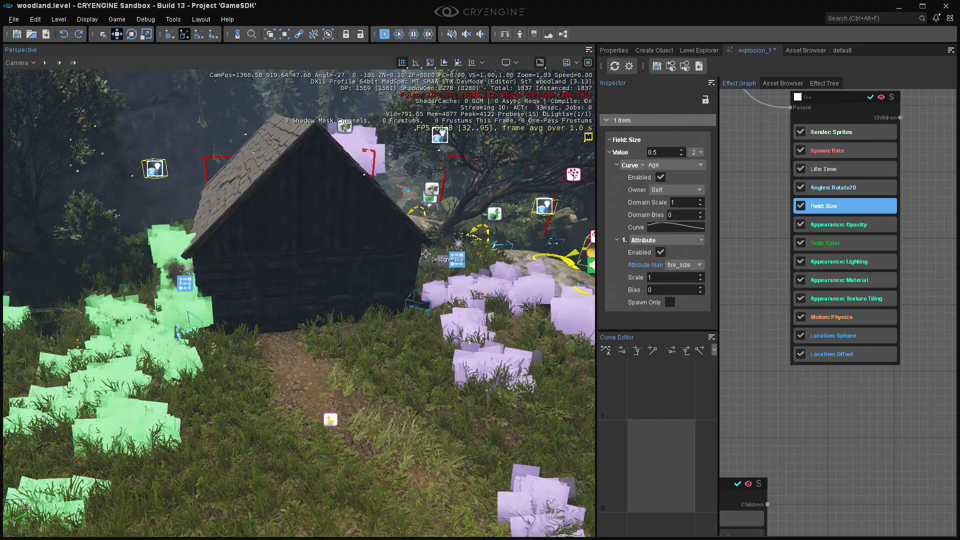
Override the fire_size attribute of the green explosion emitter beside the log house with 5.
right_click_drag(426, 253, 418, 259)
left_click(193, 278)
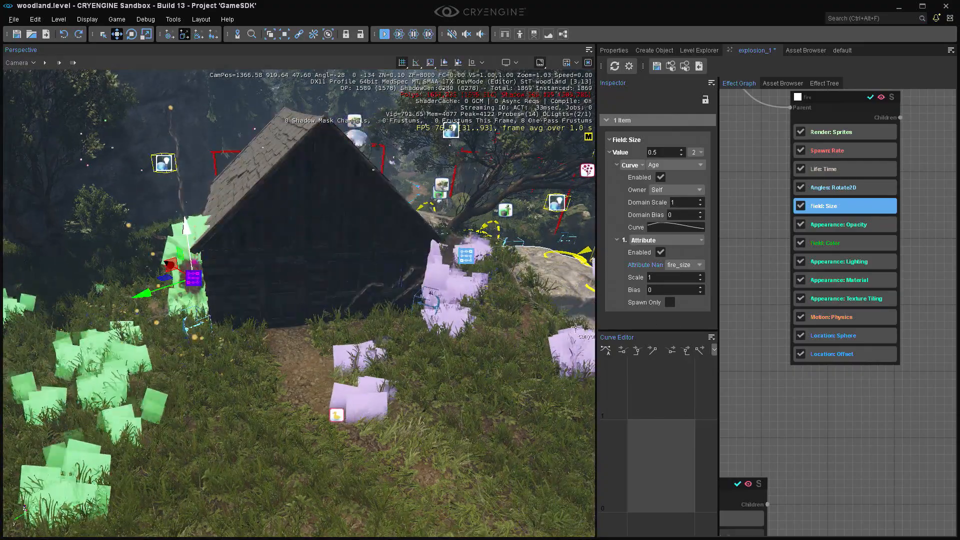
left_click(615, 50)
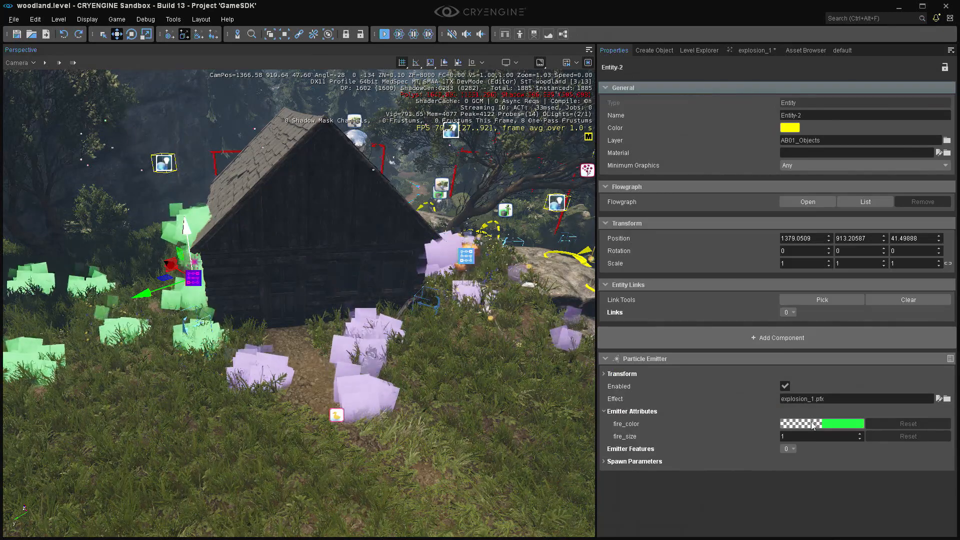
left_click(800, 435)
type("5")
key("Return")
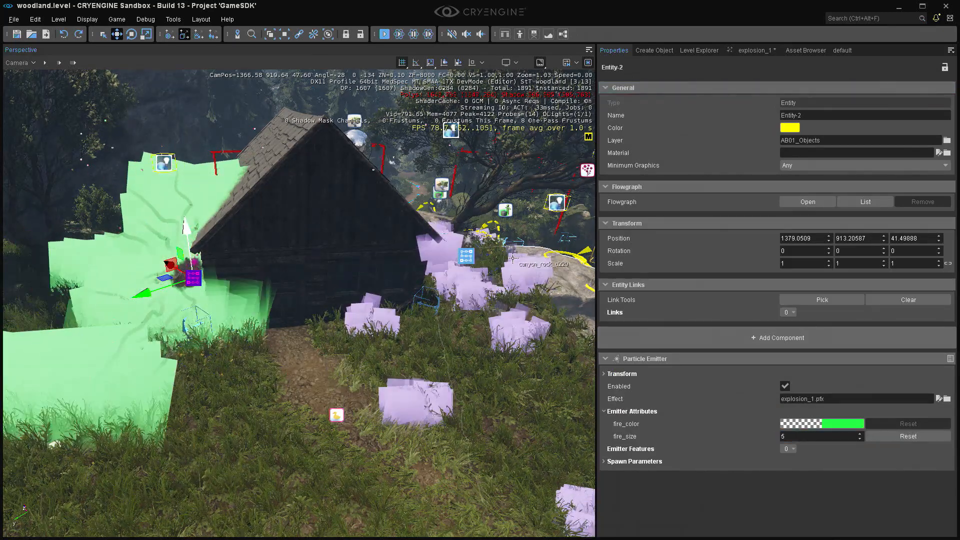
Override the fire_size attribute of the light purple explosion emitter with 0.5.
left_click(466, 255)
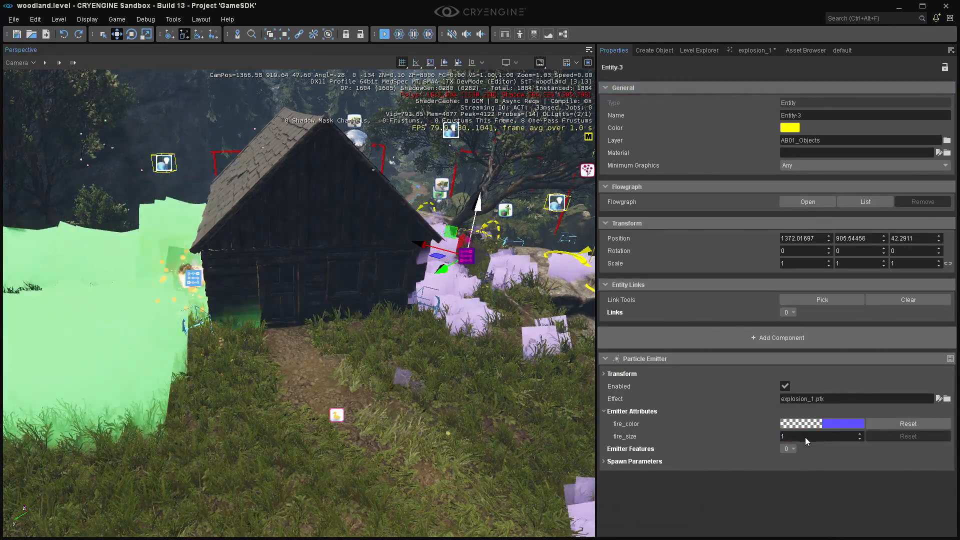
left_click(805, 437)
type("0.5")
key("Return")
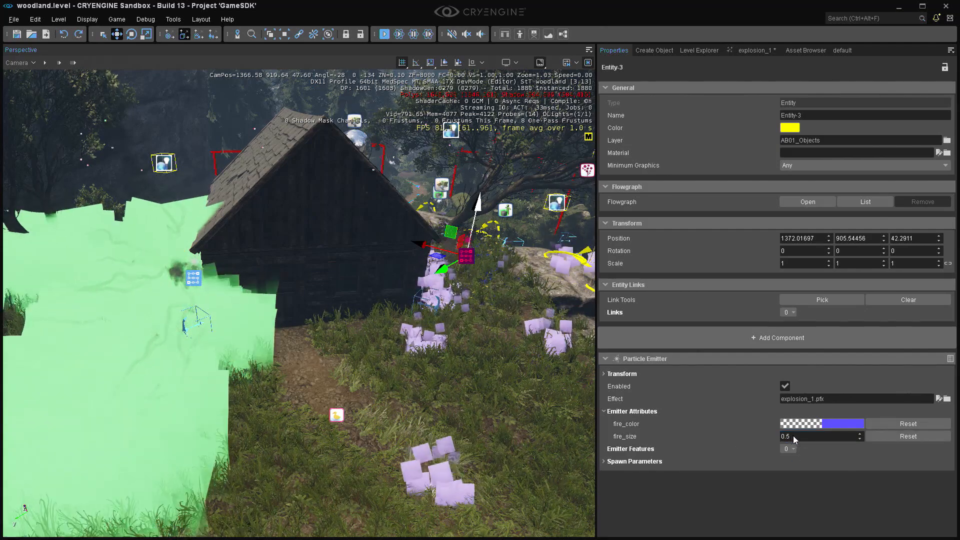
Try raising the light purple emitter's fire_size to 4.8, and set it back to 0.5.
double_click(795, 436)
type("5")
key("Return")
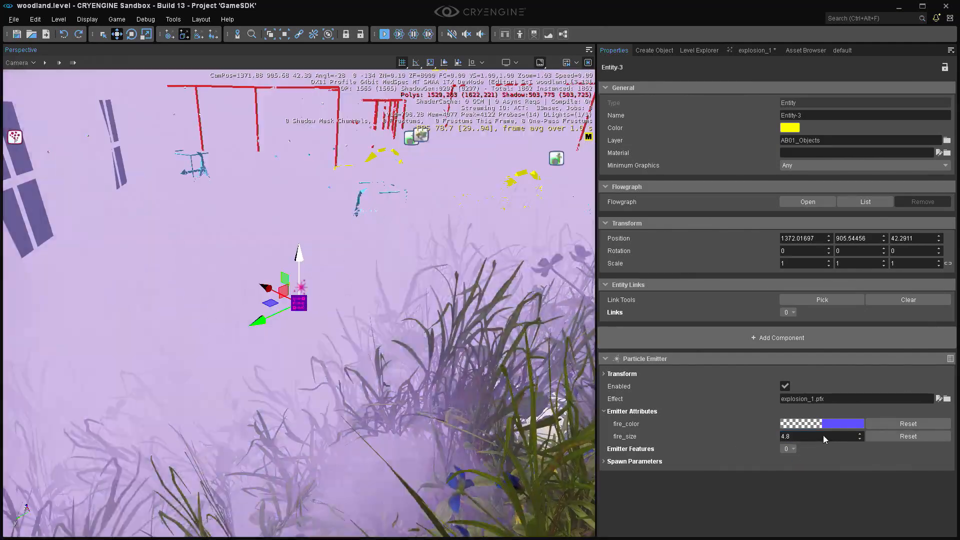
type("0.5")
key("Return")
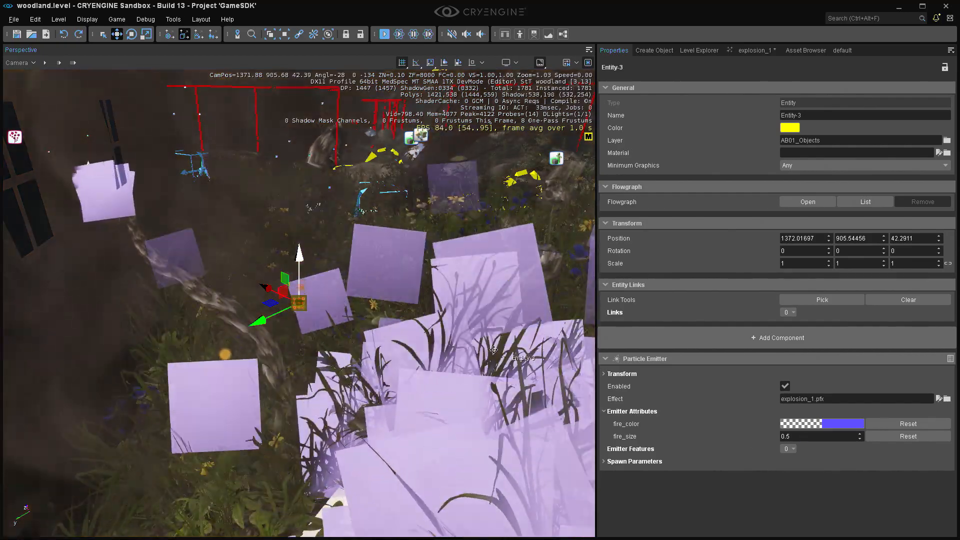
right_click_drag(300, 270, 350, 300)
key("s")
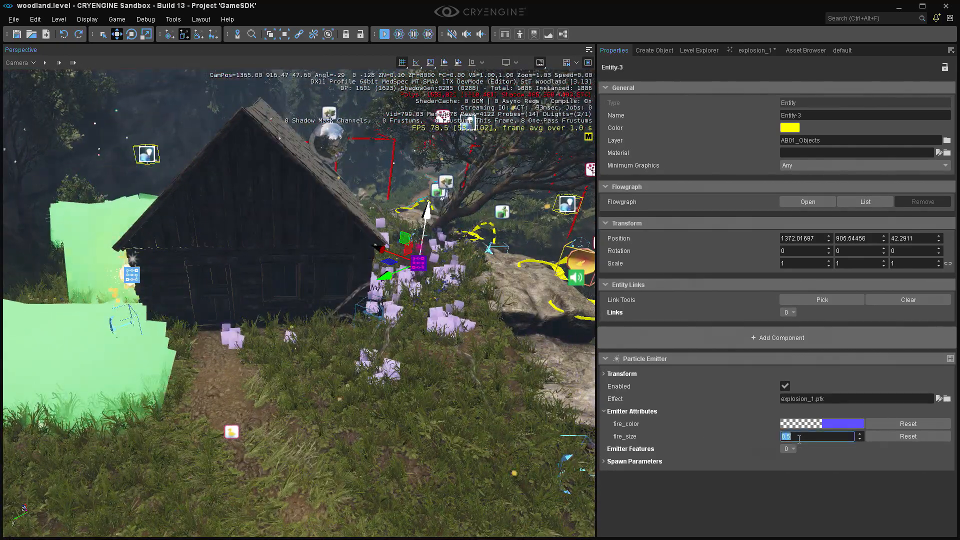
key("Return")
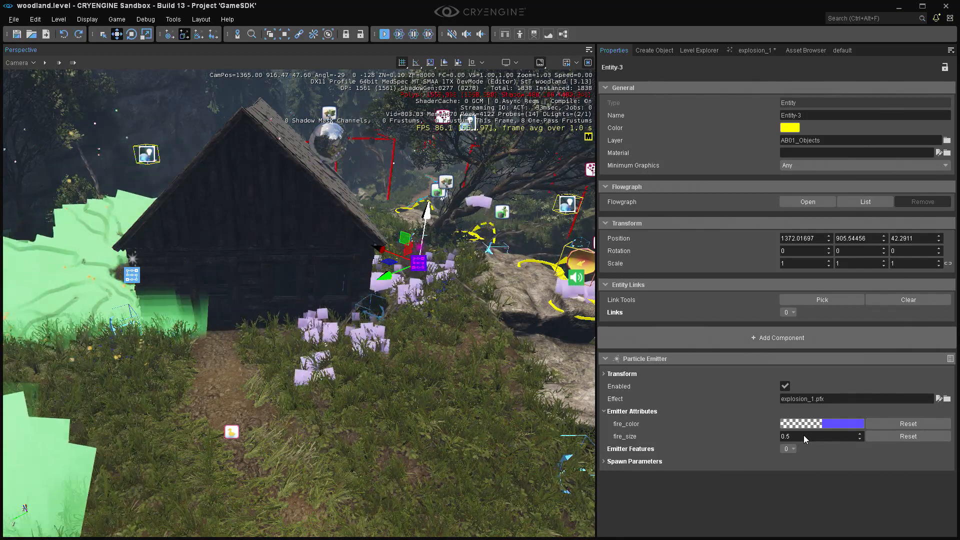
Replace the Attribute modifier on the fire component's Field: Size with a Curve modifier.
left_click(756, 50)
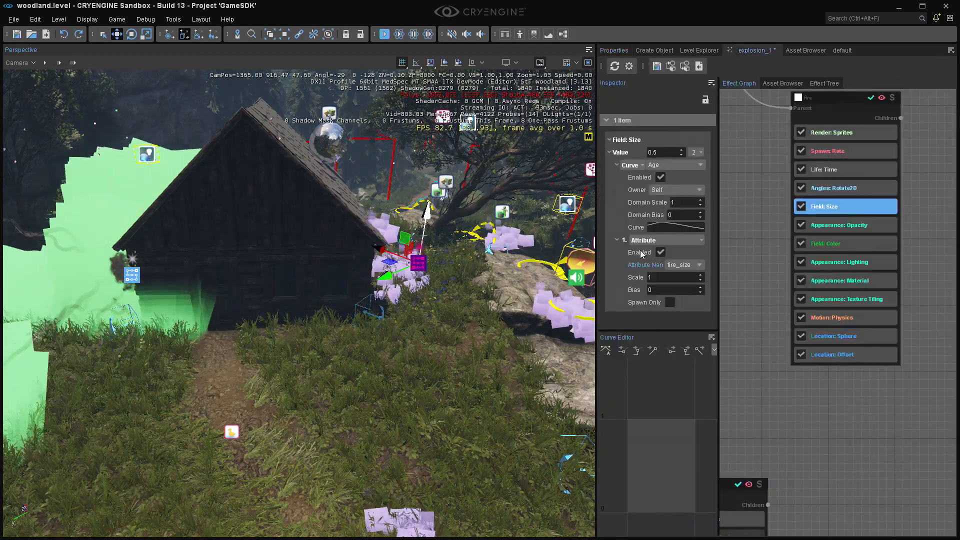
left_click_drag(718, 253, 793, 251)
left_click(661, 240)
left_click(637, 240)
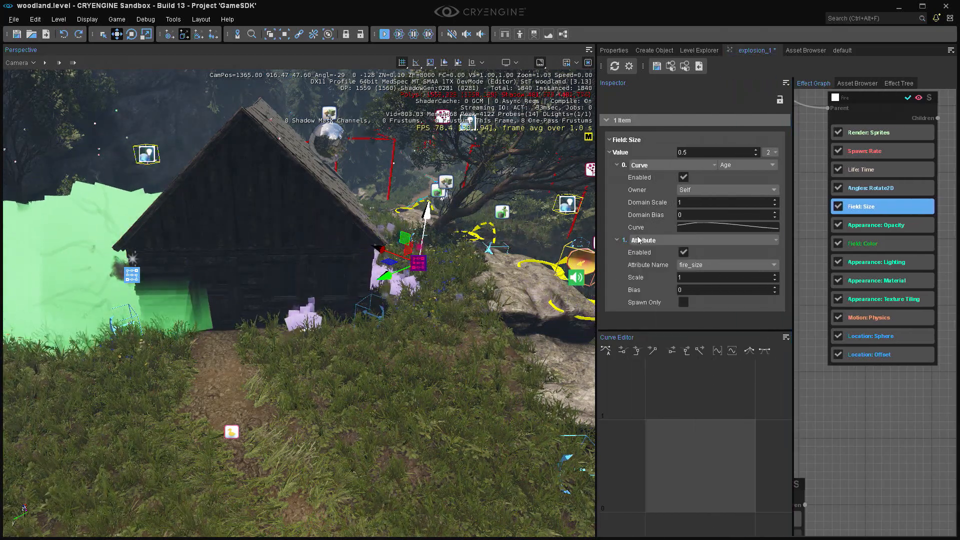
left_click(656, 240)
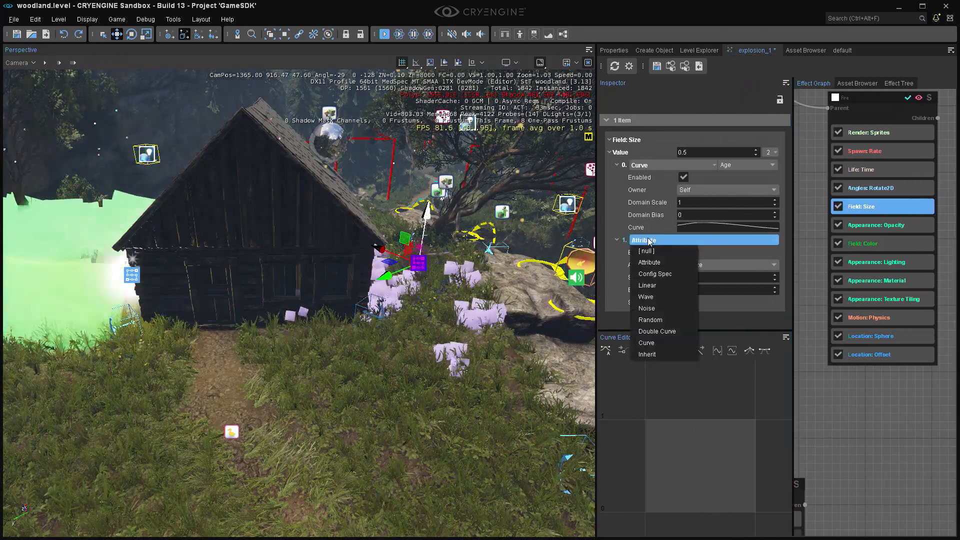
left_click(654, 337)
Set the second Field: Size curve's domain to Attribute and open its curve for editing.
left_click(721, 241)
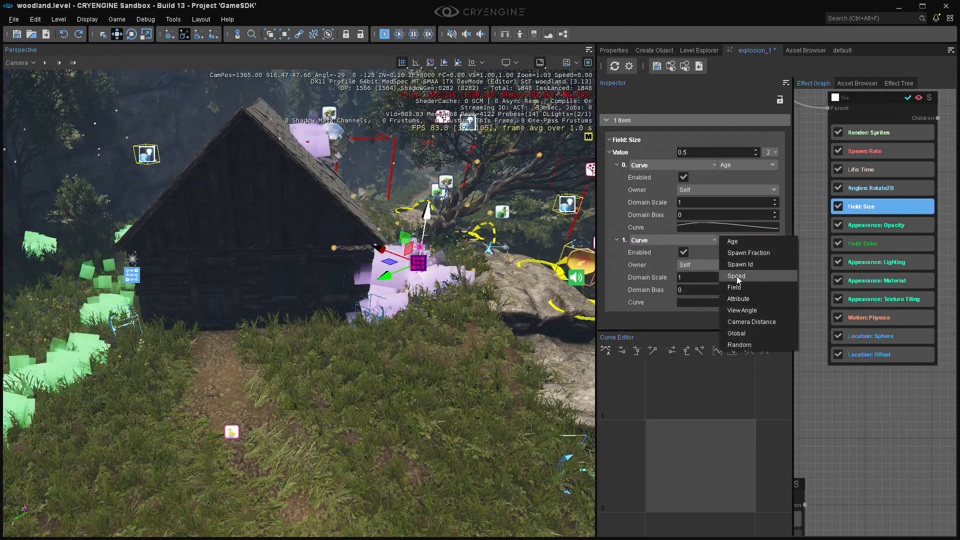
left_click(735, 298)
left_click(695, 301)
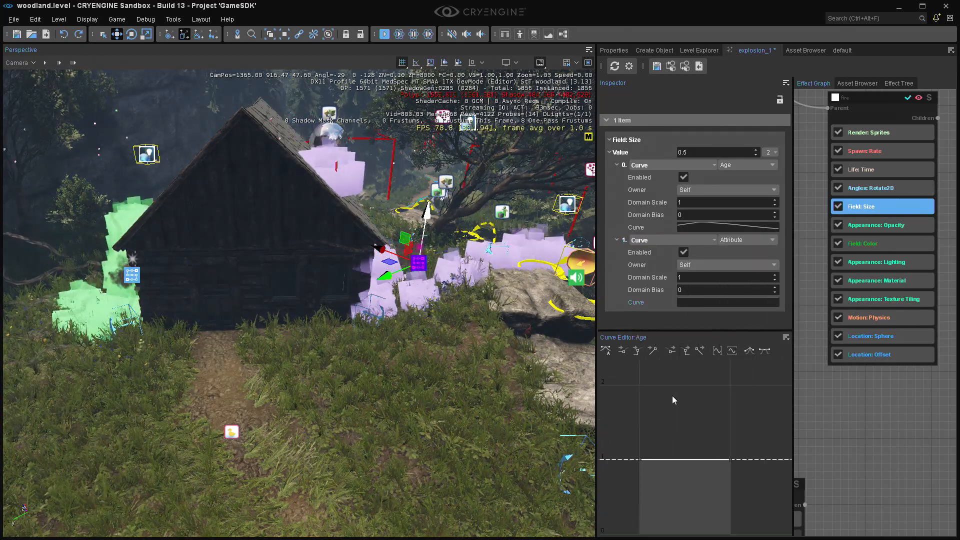
left_click_drag(654, 432, 631, 491)
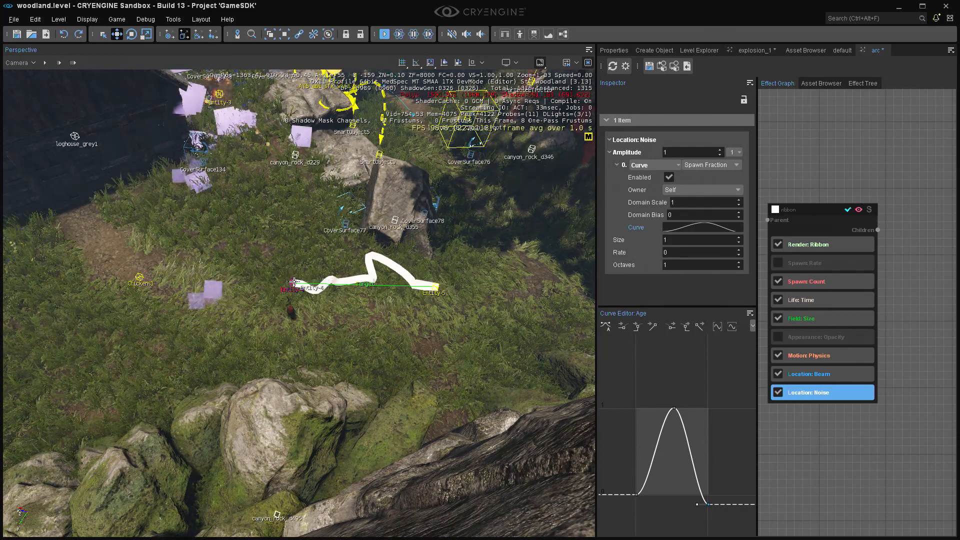
Move the ribbon's emitter entity away from its target, across the grass toward the green explosion emitter beside the log house.
left_click(295, 286)
key("2")
right_click_drag(295, 286, 289, 287)
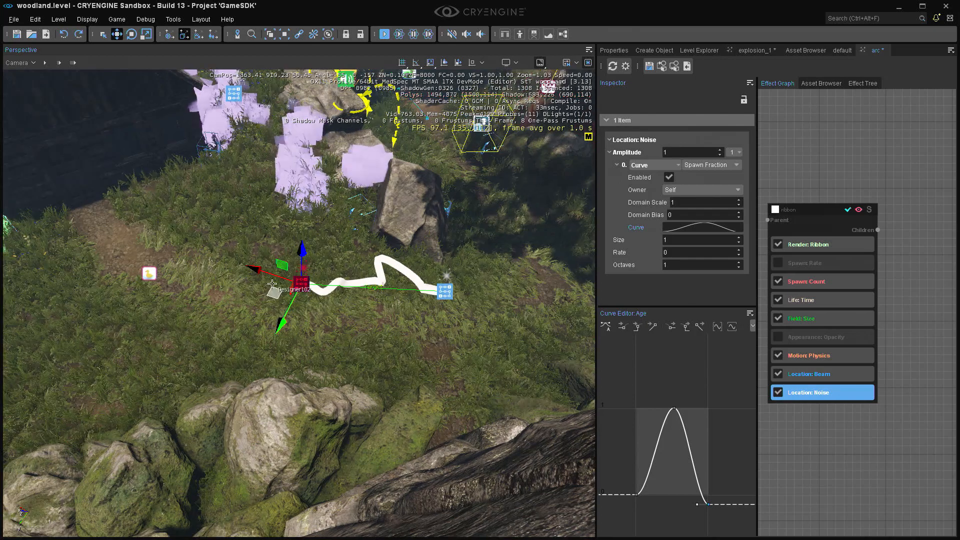
key("s")
key("a")
left_click_drag(275, 292, 98, 253)
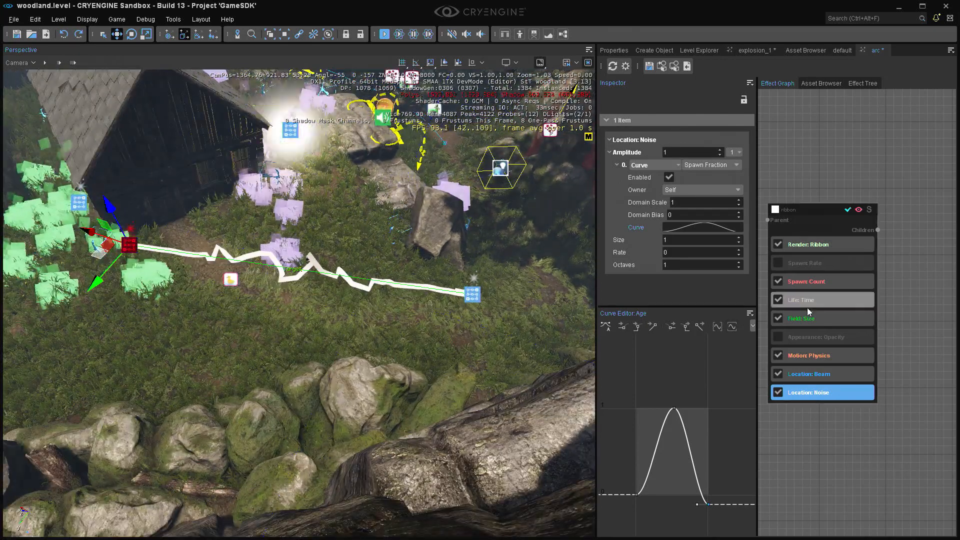
Set the Life Time of the arc effect's ribbon component to 0.1.
left_click(822, 300)
left_click_drag(686, 154, 665, 177)
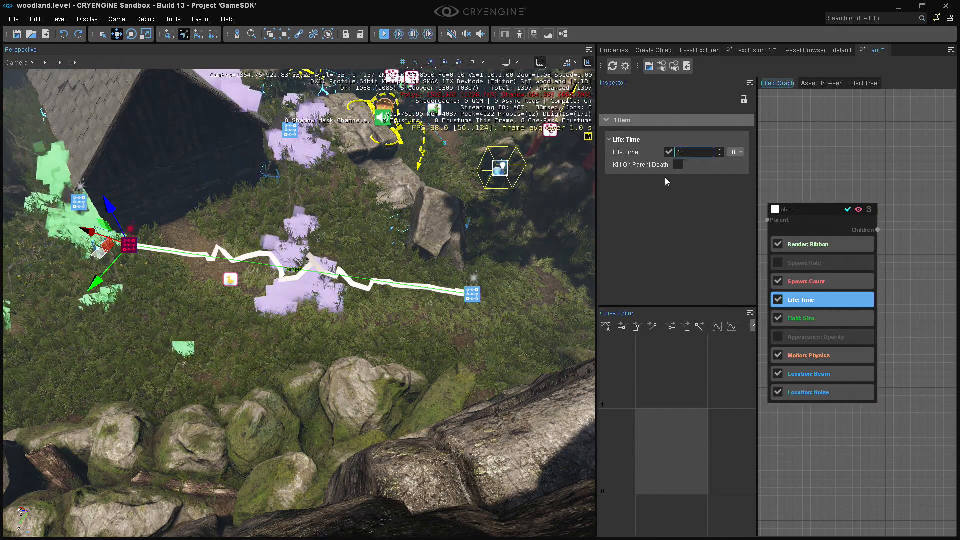
type("0.1")
right_click_drag(173, 235, 173, 262)
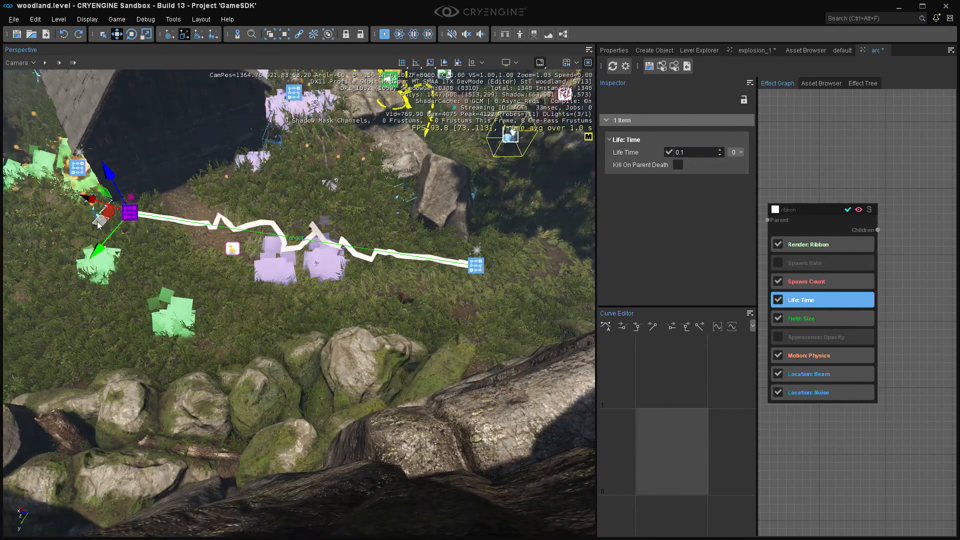
Move the arc emitter entity away from the log house, and move its target entity across the grass toward the rocks.
mouse_move(102, 220)
left_mouse_down()
mouse_move(209, 307)
mouse_move(112, 237)
mouse_move(147, 213)
left_mouse_up()
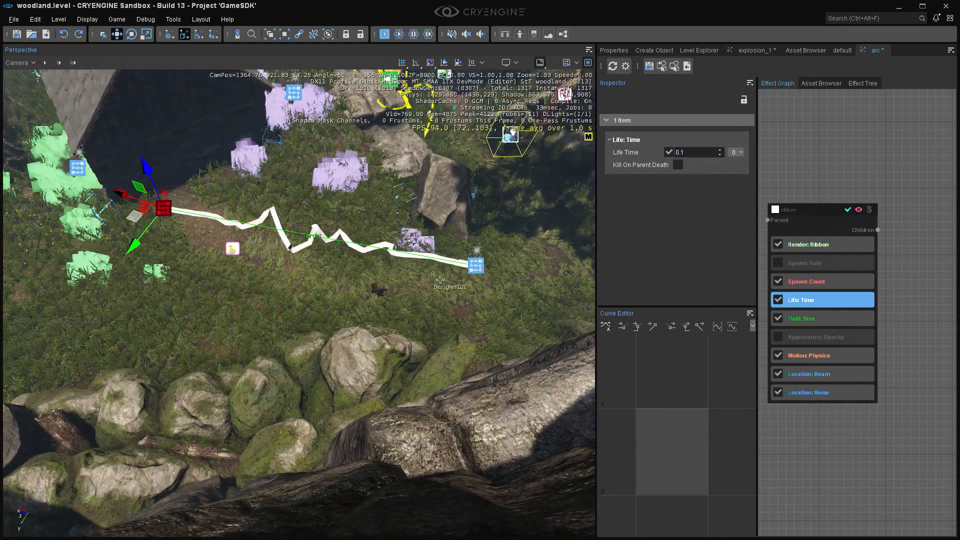
right_click_drag(476, 265, 484, 279)
key("space")
left_click(470, 255)
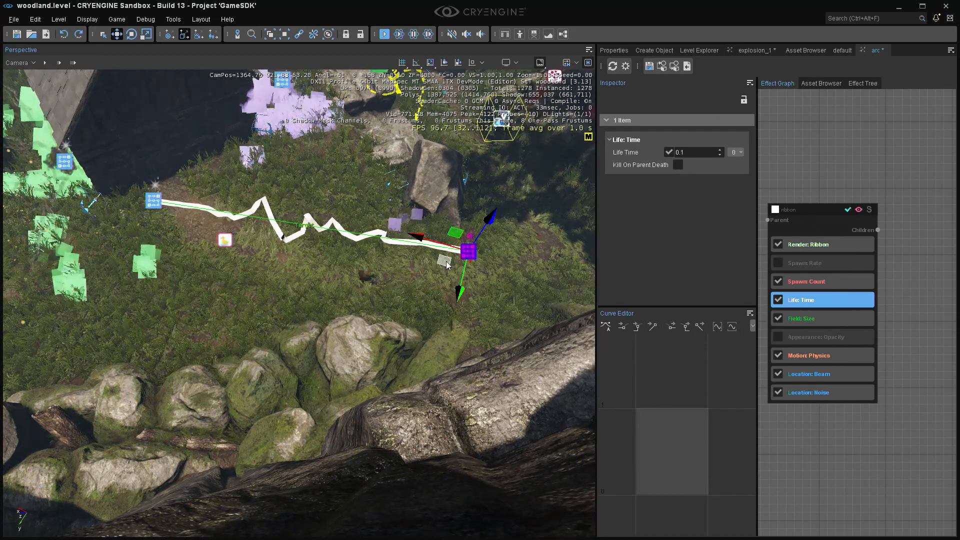
mouse_move(445, 260)
left_mouse_down()
mouse_move(272, 358)
mouse_move(376, 257)
mouse_move(493, 98)
mouse_move(418, 311)
mouse_move(592, 311)
mouse_move(473, 204)
mouse_move(442, 253)
mouse_move(481, 250)
mouse_move(502, 220)
mouse_move(407, 179)
mouse_move(406, 164)
mouse_move(447, 321)
mouse_move(429, 276)
mouse_move(426, 286)
left_mouse_up()
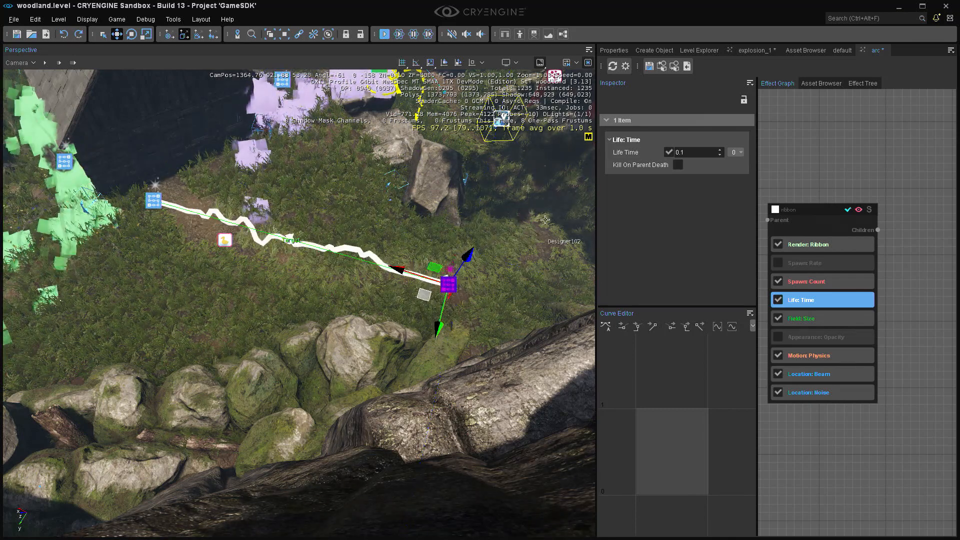
Set the ribbon's Life Time to 0.03, and move the arc's target entity back away from the rocks.
left_click(687, 154)
type(".03")
key("Return")
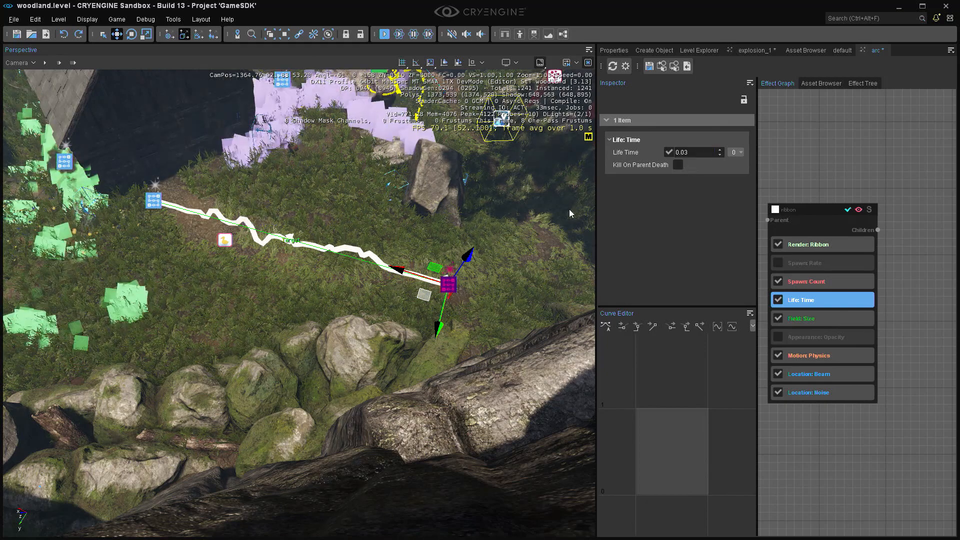
left_click_drag(425, 304, 449, 259)
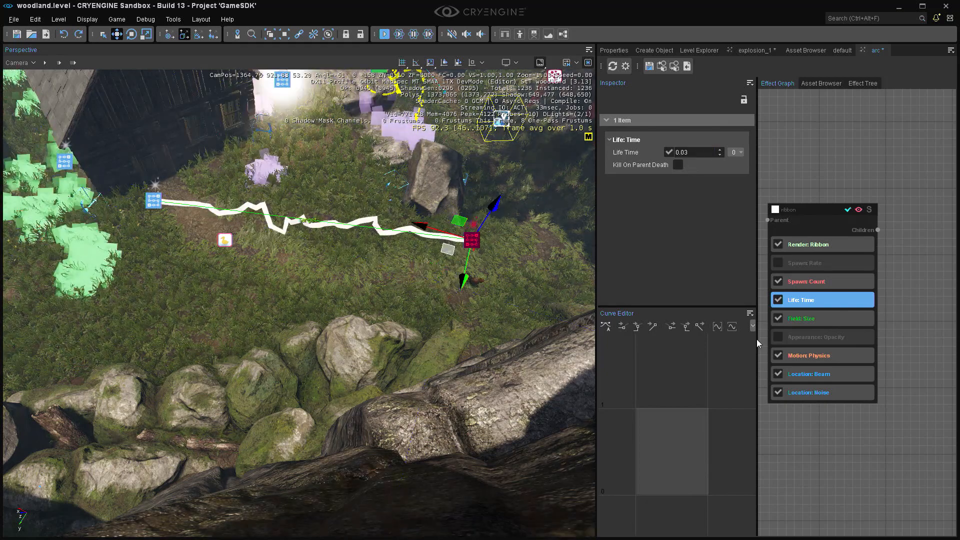
Set the Rate of the ribbon's Location: Noise feature to 5, and shift the arc's target entity slightly.
left_click(805, 392)
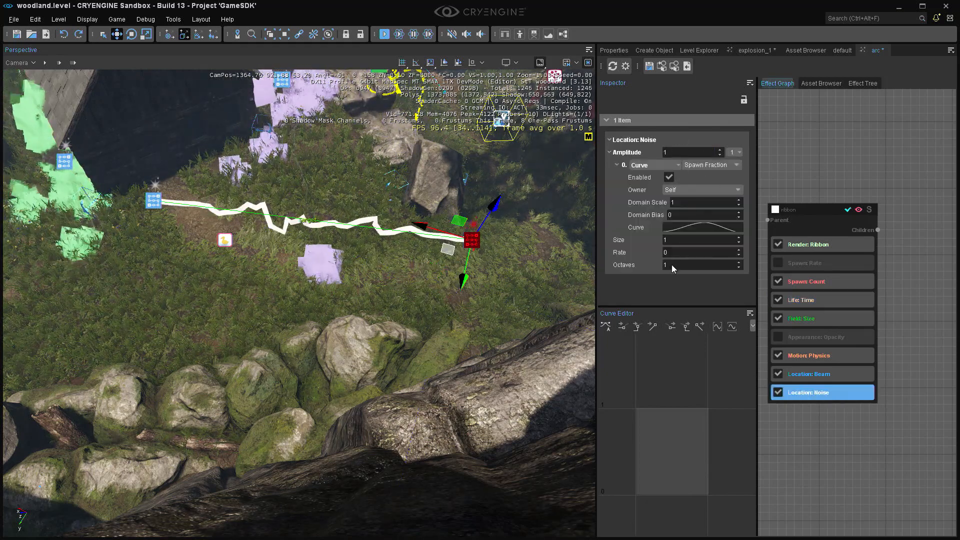
left_click(681, 252)
type("5")
key("Return")
right_click_drag(420, 236, 436, 227)
mouse_move(433, 263)
left_mouse_down()
mouse_move(359, 173)
mouse_move(404, 167)
mouse_move(404, 360)
mouse_move(447, 262)
left_mouse_up()
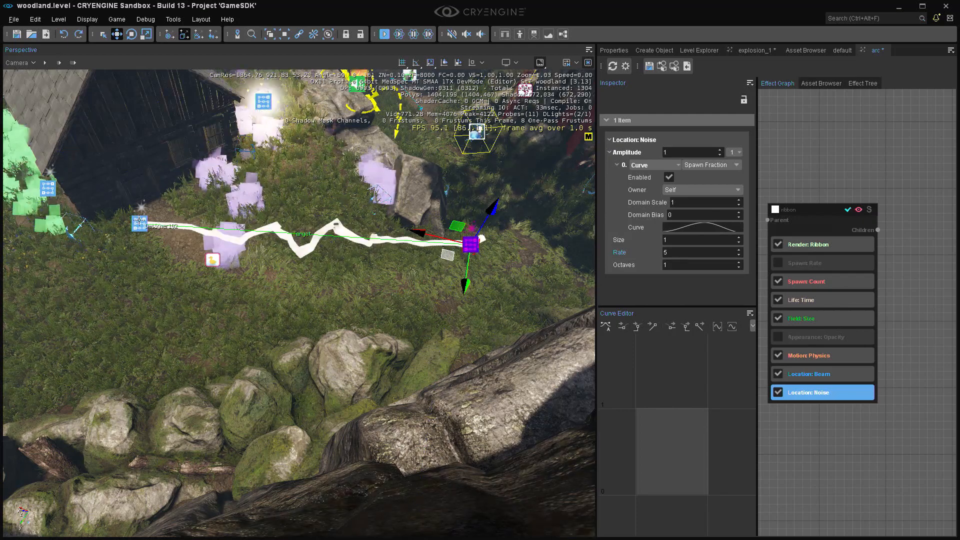
Select the arc emitter entity beside the log house and clear its entity links in its properties.
left_click(129, 240)
right_click_drag(131, 234, 134, 238)
key("space")
left_click(134, 219)
right_click_drag(560, 118, 557, 120)
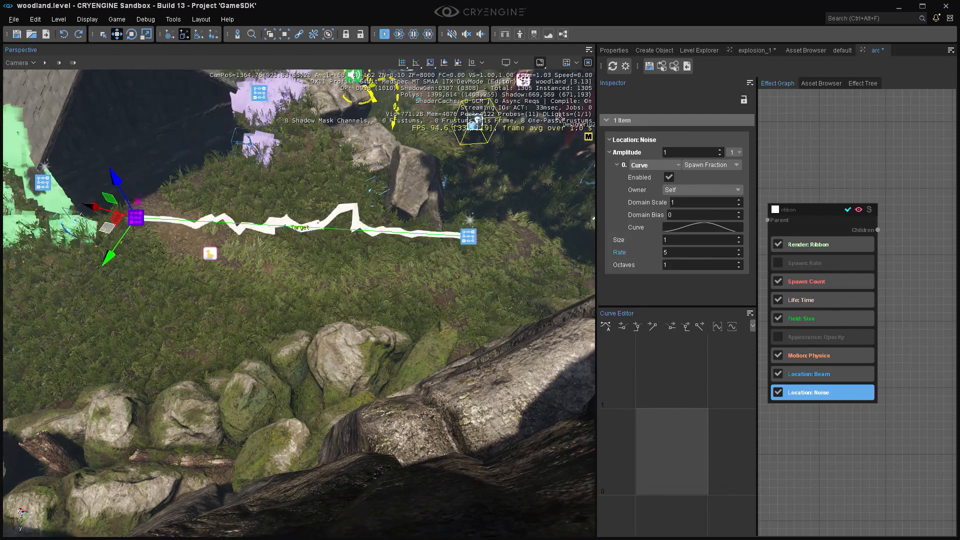
left_click(613, 51)
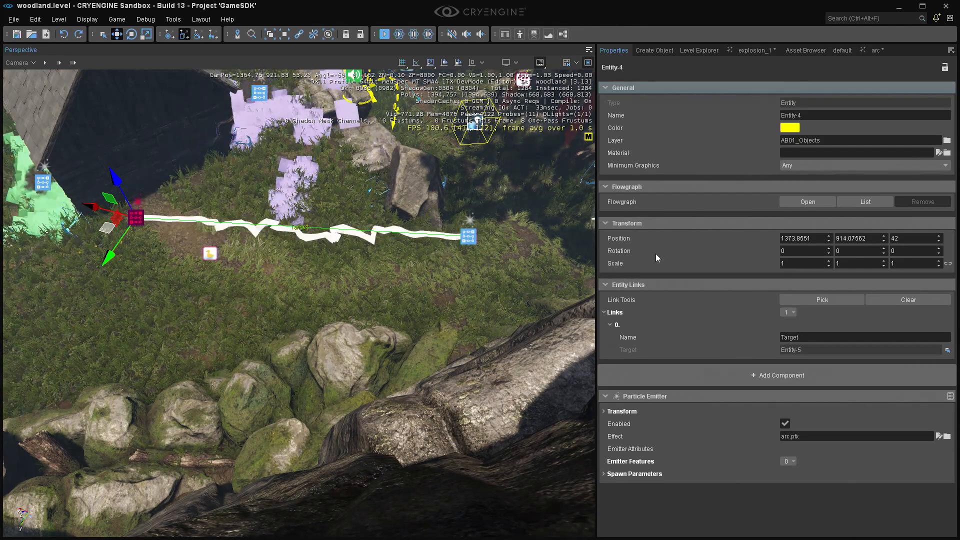
left_click(917, 300)
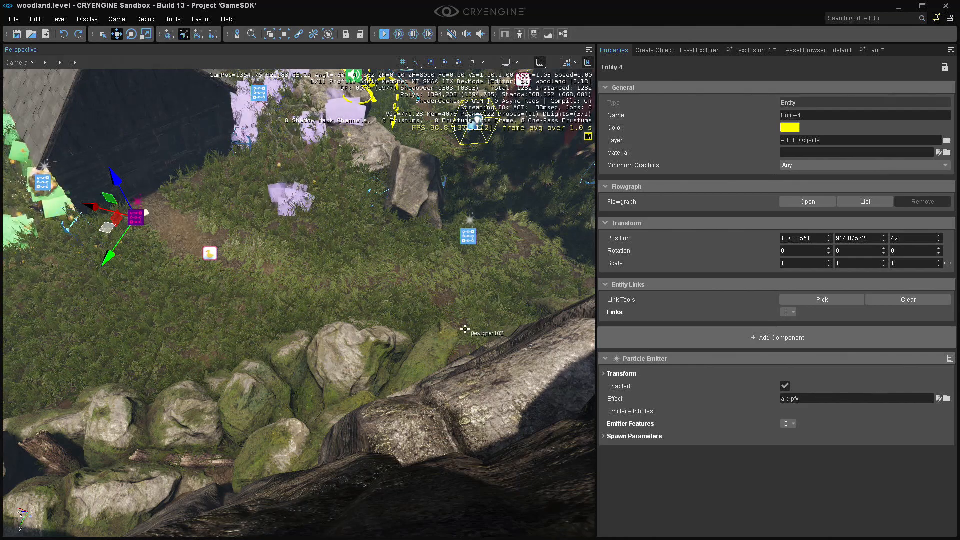
right_click_drag(283, 256, 267, 250)
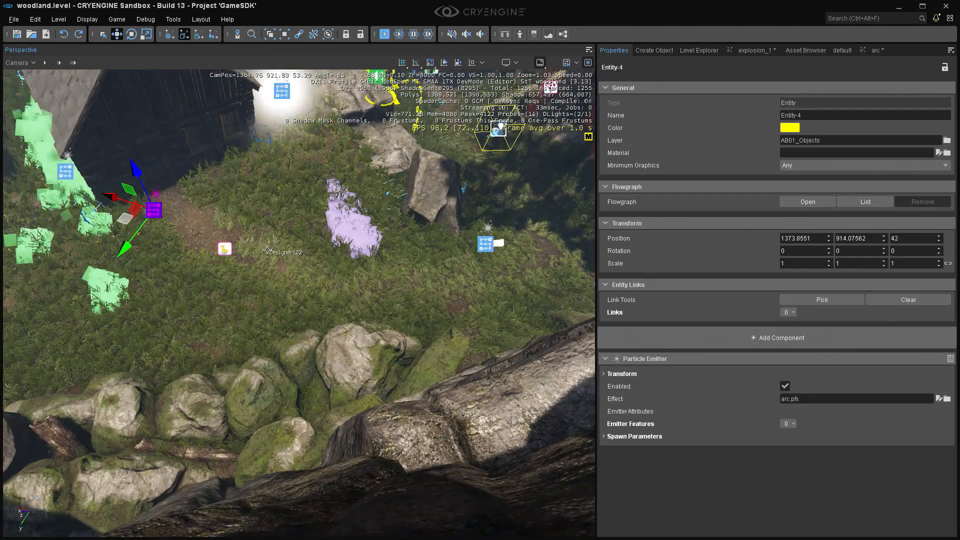
Link the arc emitter to Entity-5 and name the link Target.
left_click(821, 300)
right_click_drag(487, 243, 485, 249)
key("space")
left_click(483, 235)
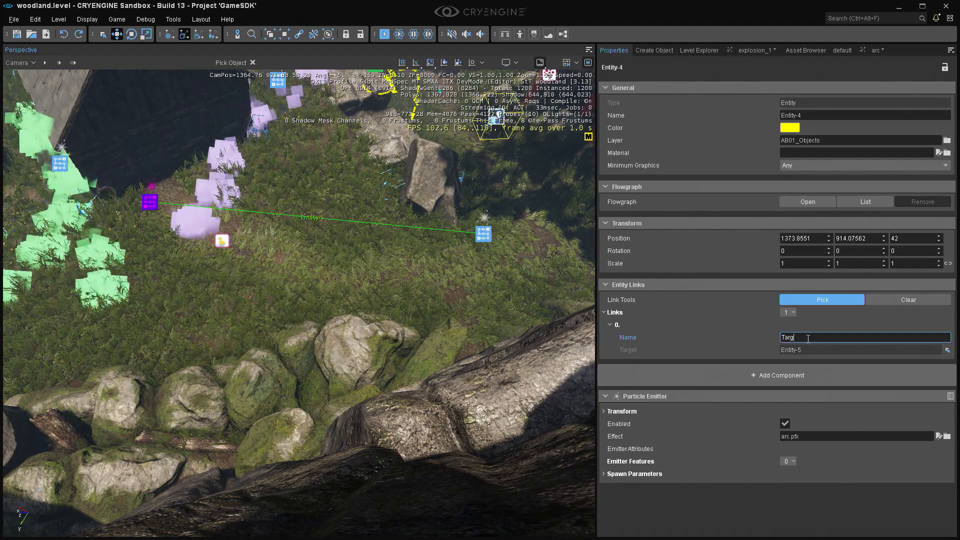
type("et")
key("Return")
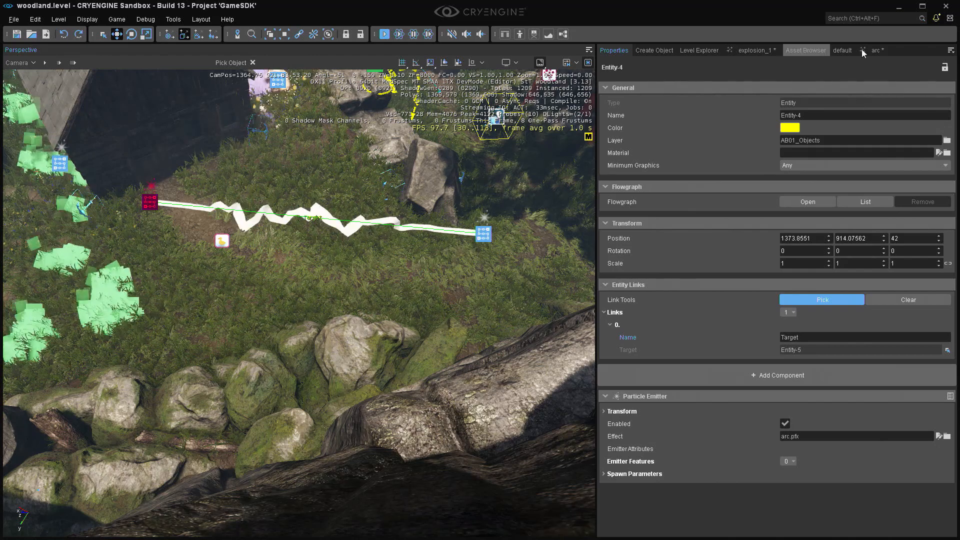
Review the ribbon's Location: Noise, Location: Beam and Motion: Physics settings in the arc effect, and disable Location: Beam.
left_click(878, 50)
left_click(823, 444)
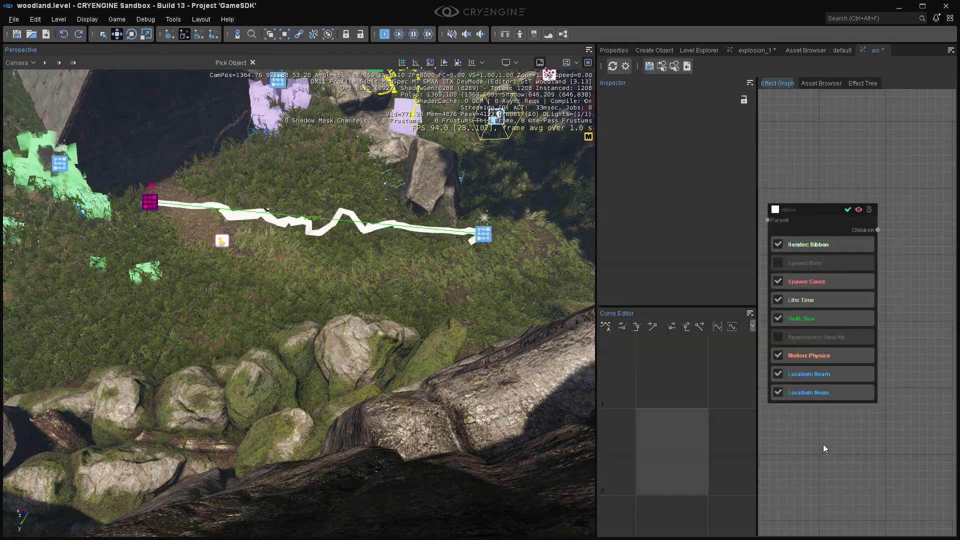
left_click(828, 391)
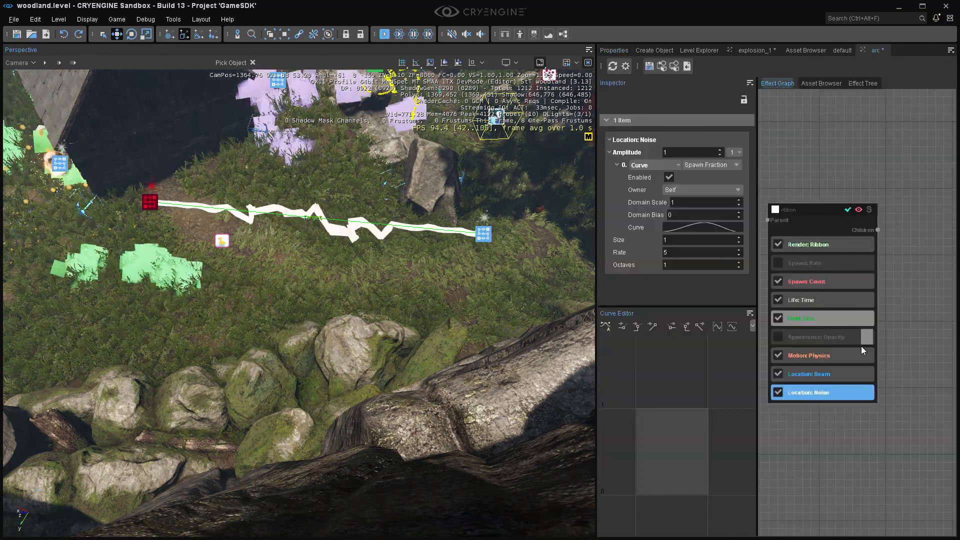
left_click_drag(843, 383, 841, 383)
left_click(826, 373)
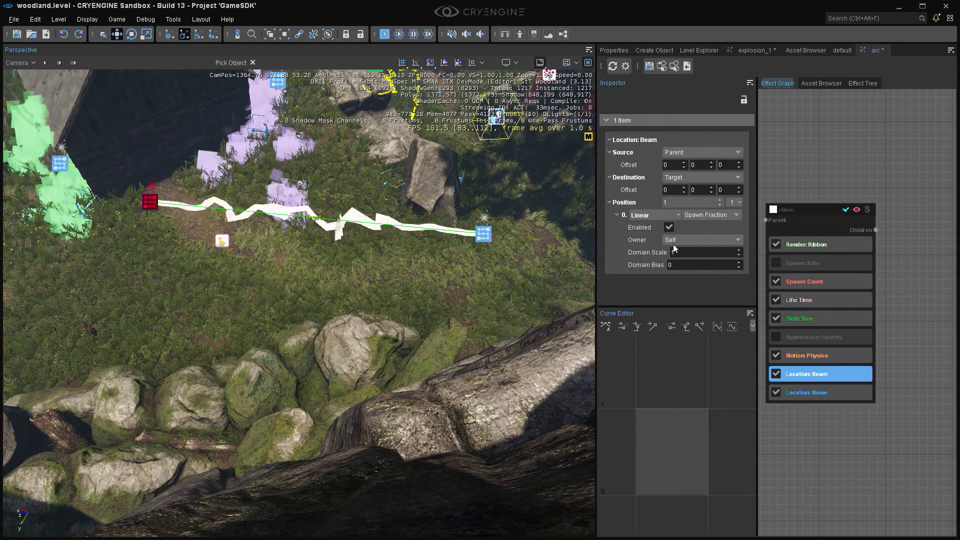
left_click(845, 356)
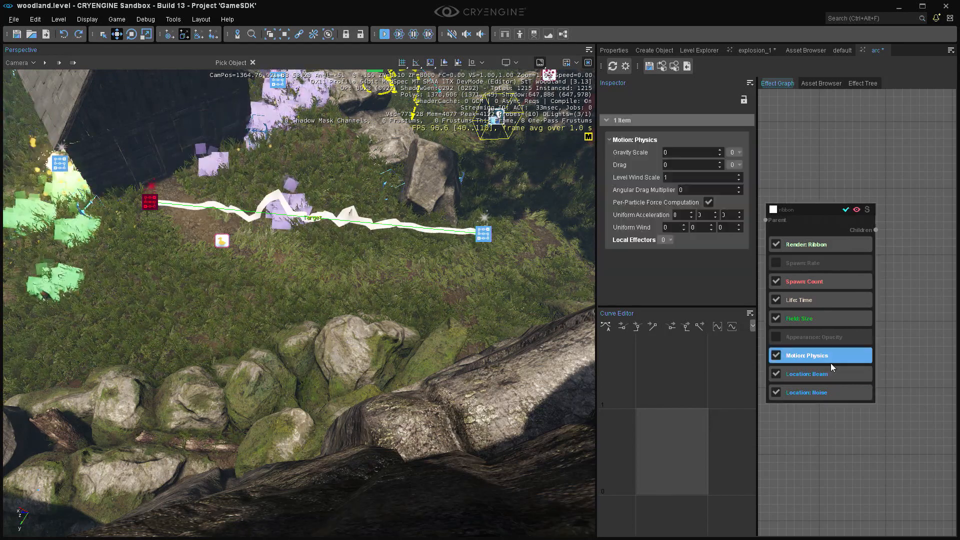
left_click(817, 376)
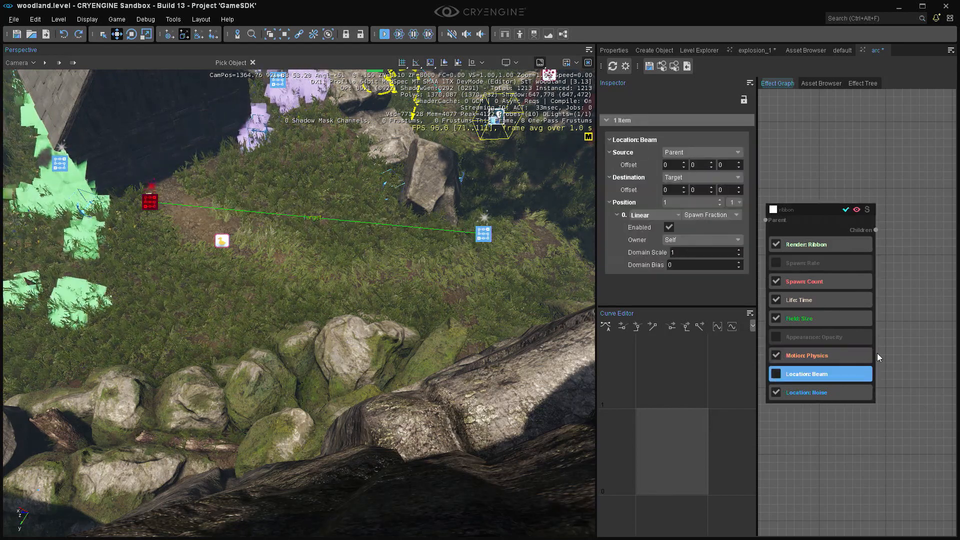
Add a Gravity local effector to the ribbon's Motion: Physics feature.
left_click(841, 356)
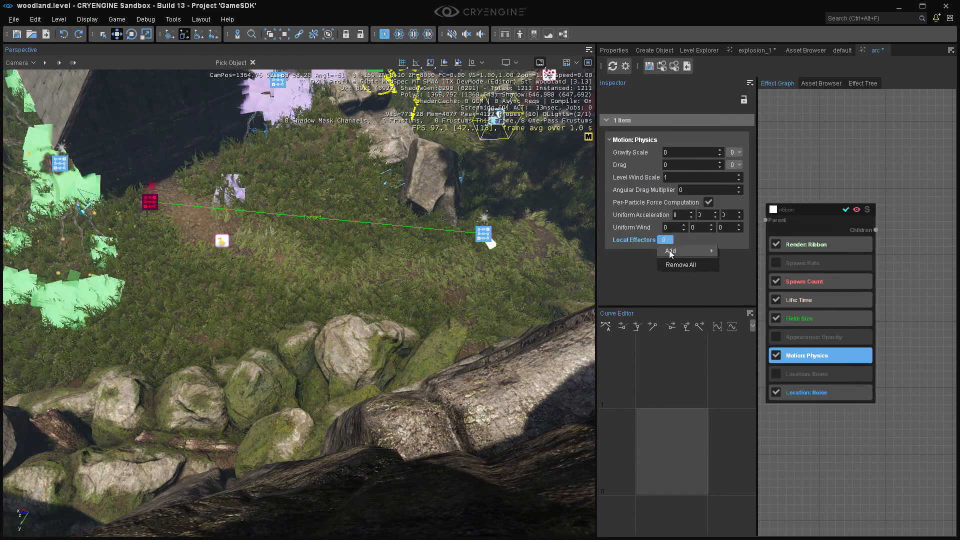
mouse_move(670, 251)
left_click(740, 276)
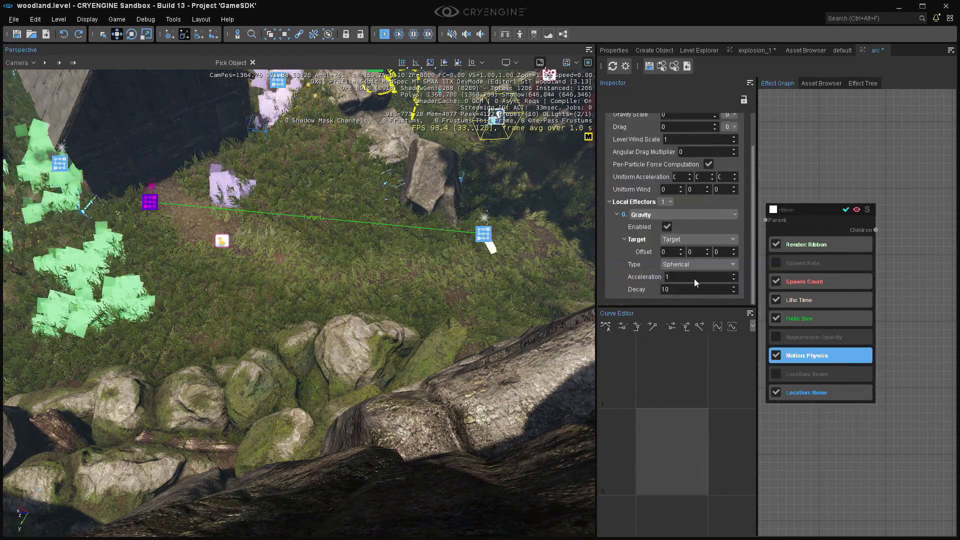
Set the Life Time of the arc effect's ribbon component to 2.
left_click(860, 300)
double_click(696, 152)
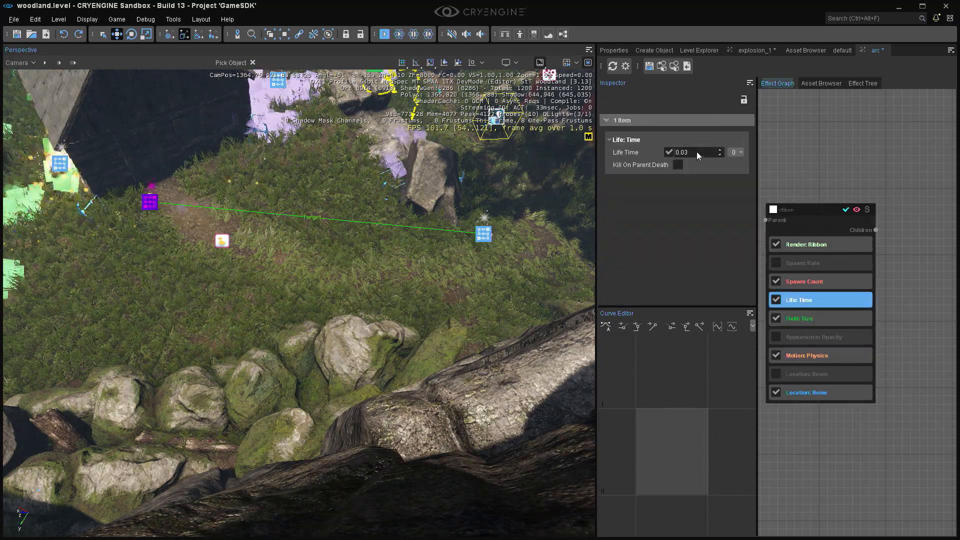
type("2")
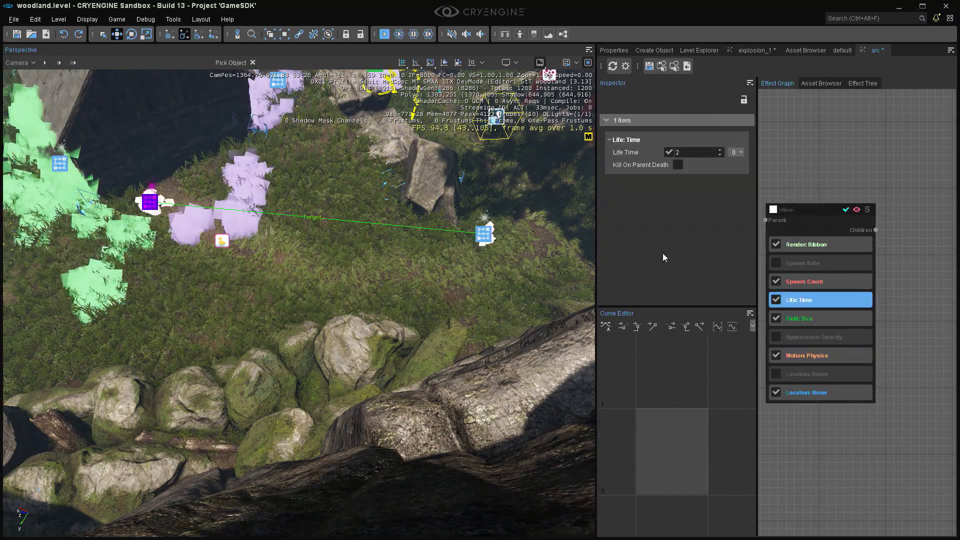
Set the Acceleration of the Gravity effector in Motion: Physics to 50.
left_click(821, 353)
scroll(680, 280, "down", 2)
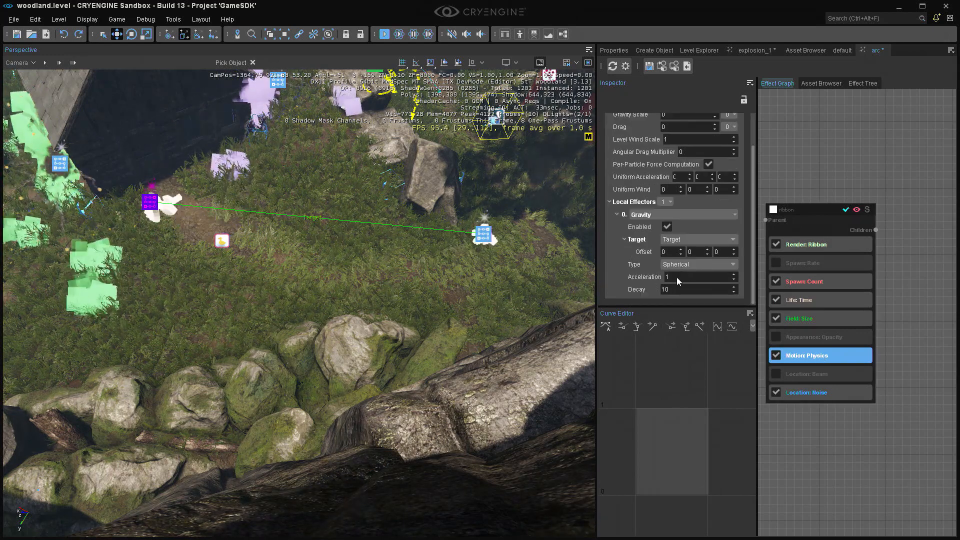
double_click(679, 276)
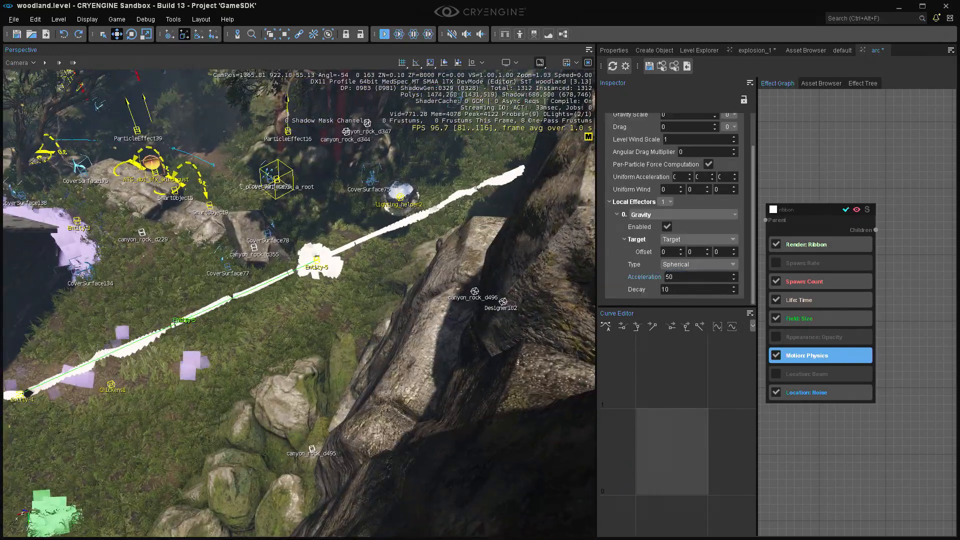
Select the target entity Entity-5 and move it across the grass toward the large rock beyond the log house.
right_click_drag(358, 269, 320, 269)
left_click(358, 269)
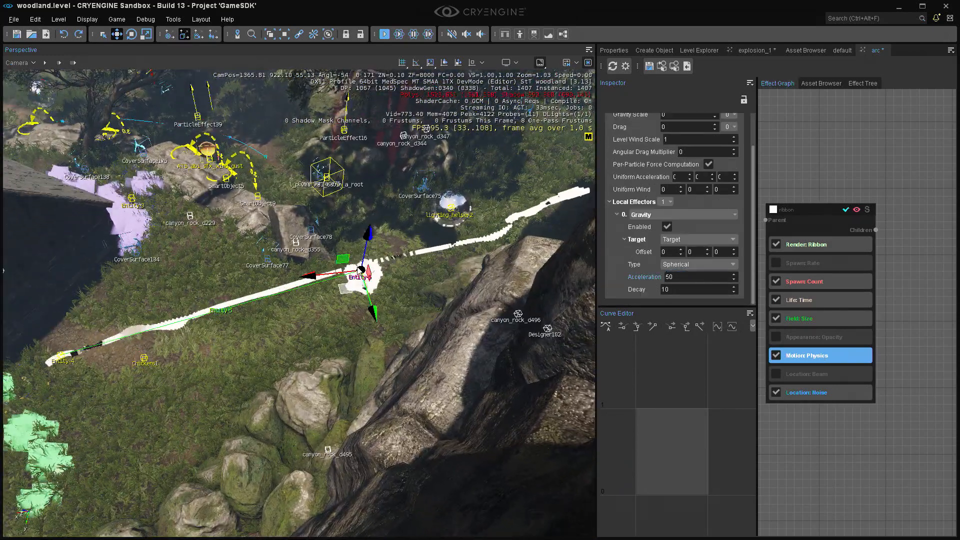
left_click_drag(348, 293, 306, 273)
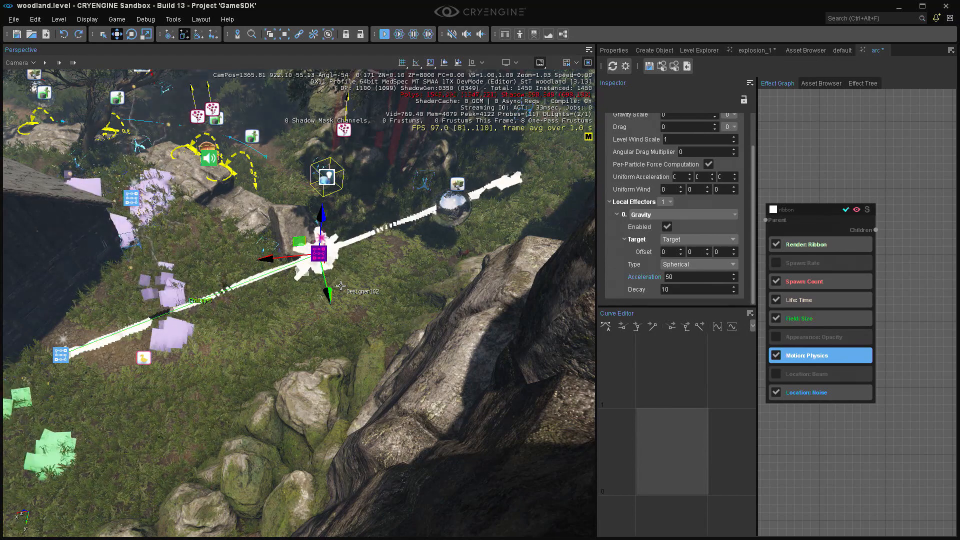
right_click_drag(340, 286, 349, 315)
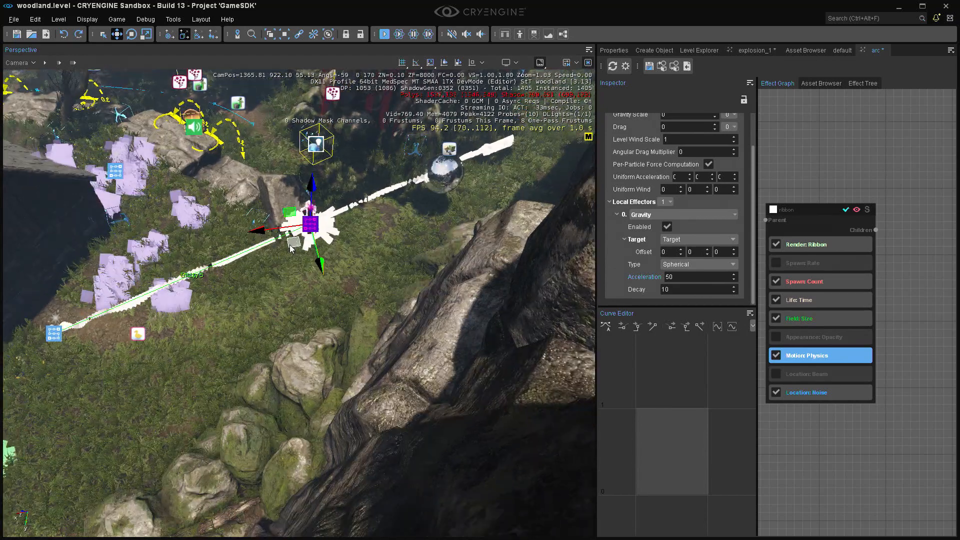
left_click_drag(291, 245, 245, 234)
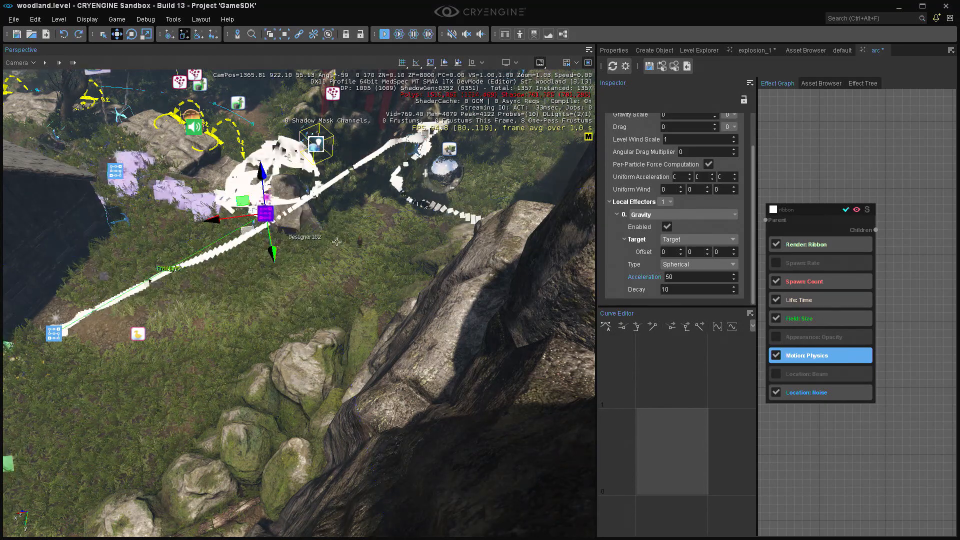
Set the Gravity effector's Acceleration to 20, and nudge the target entity across the grass.
left_click(671, 277)
type("20")
key("Return")
right_click_drag(386, 279, 369, 298)
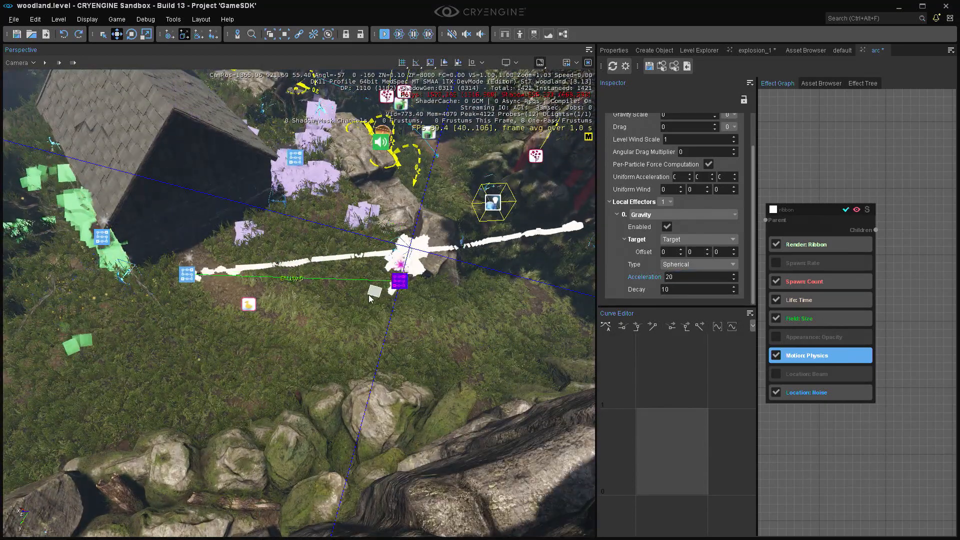
mouse_move(369, 299)
left_mouse_down()
mouse_move(344, 320)
mouse_move(278, 310)
mouse_move(424, 290)
mouse_move(432, 244)
mouse_move(370, 197)
mouse_move(363, 281)
left_mouse_up()
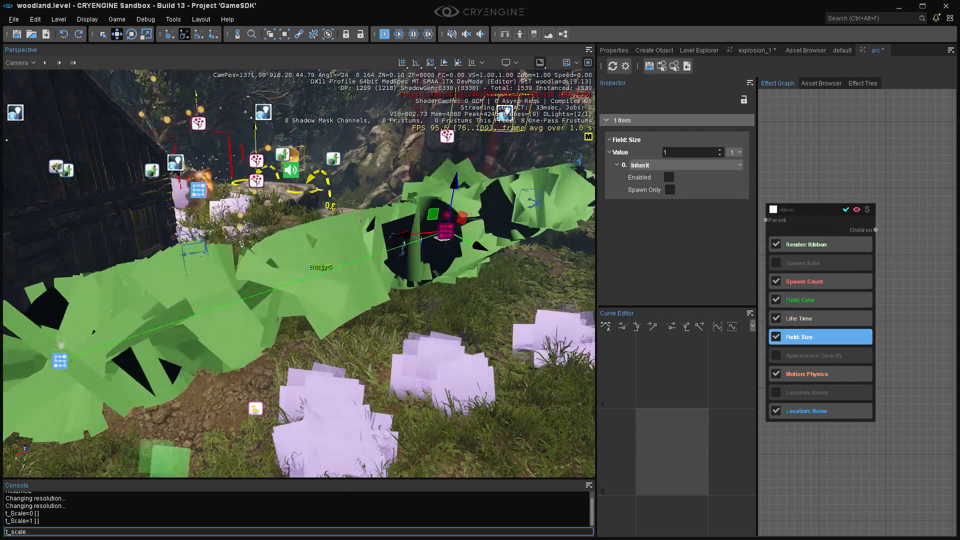
Slow down the simulation by setting the console variable t_scale to 0.1.
key("Up")
key("Escape")
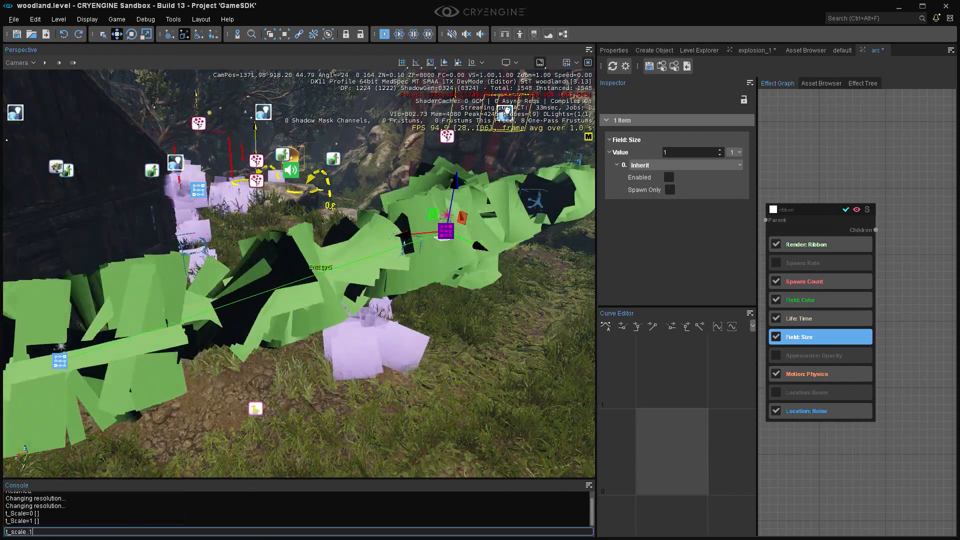
type("0.1")
key("Return")
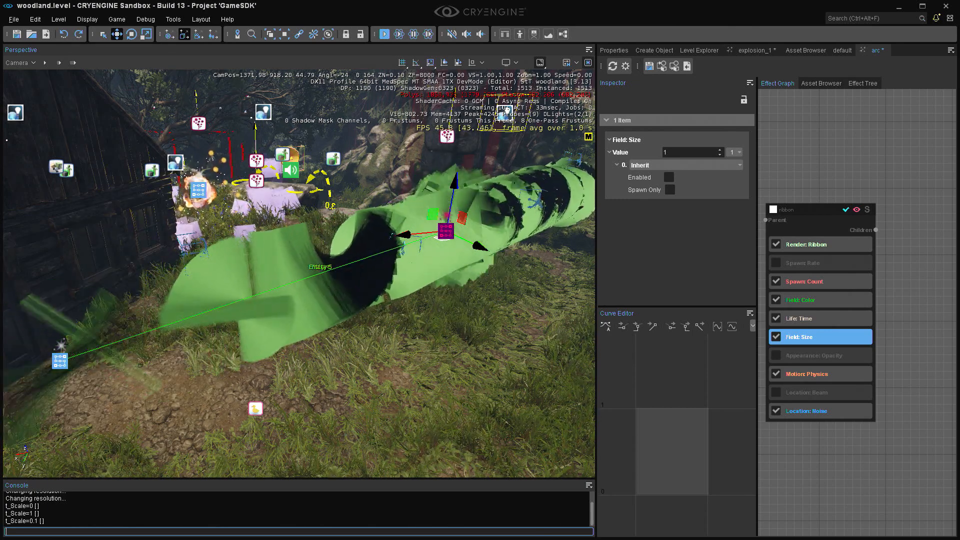
Run the console command r_profiler 2 to bring up the renderer profiler.
type("r")
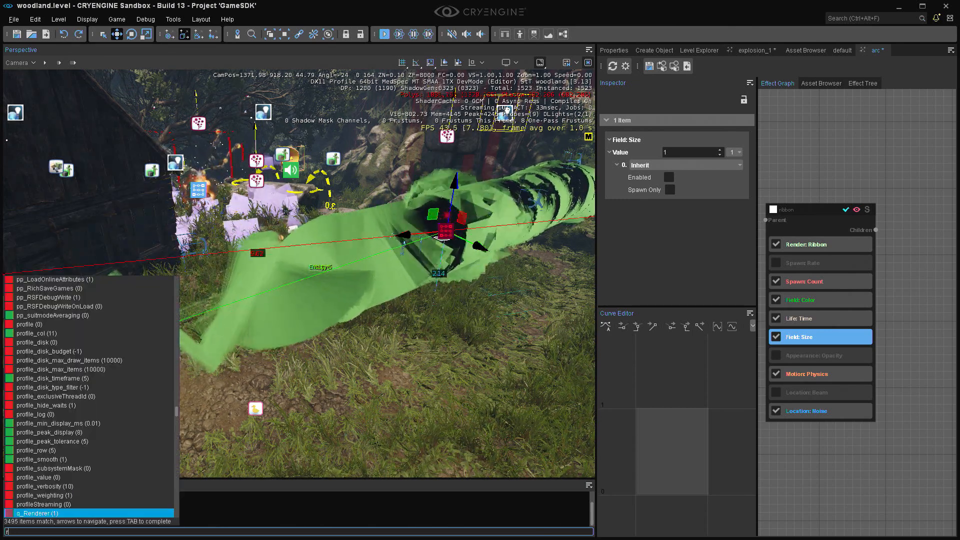
type("_profi")
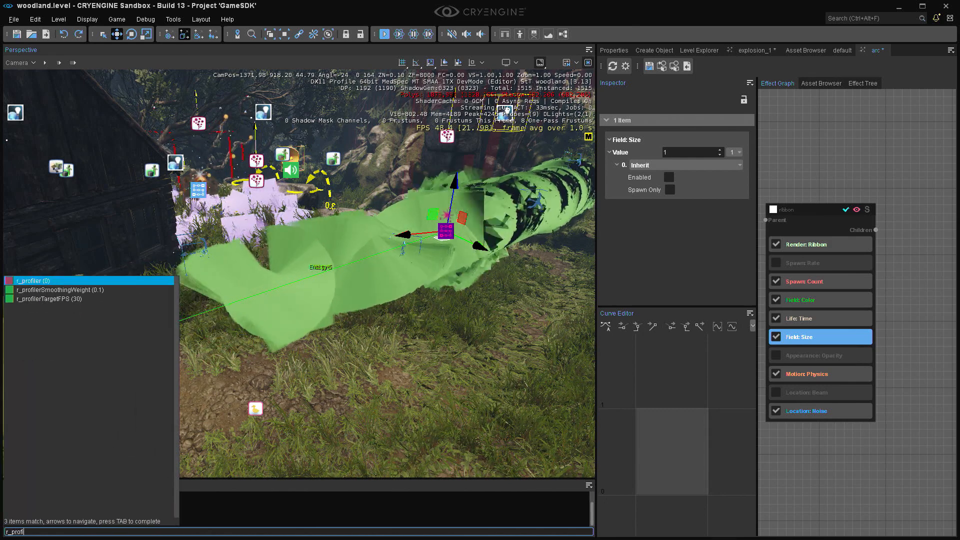
type("ler 2")
key("Return")
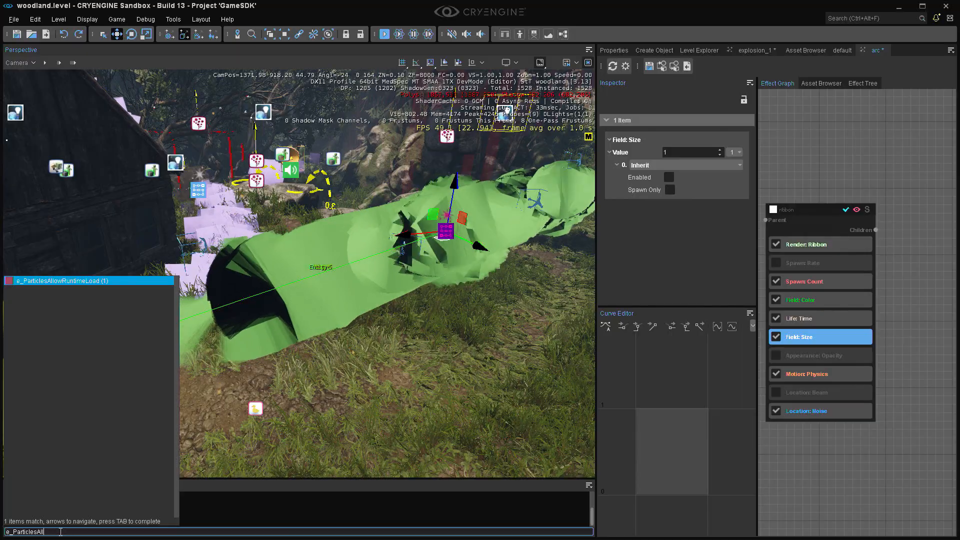
Turn on the particle bounding-box debug display with the console command e_ParticlesDebug b.
key("BackSpace")
key("BackSpace")
key("BackSpace")
key("BackSpace")
key("BackSpace")
type("Debug")
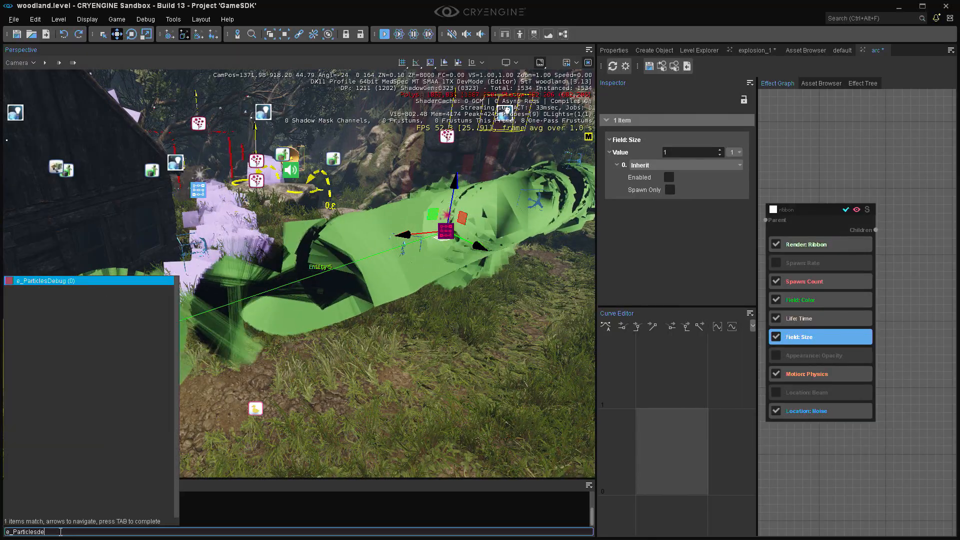
type(" 128")
key("Return")
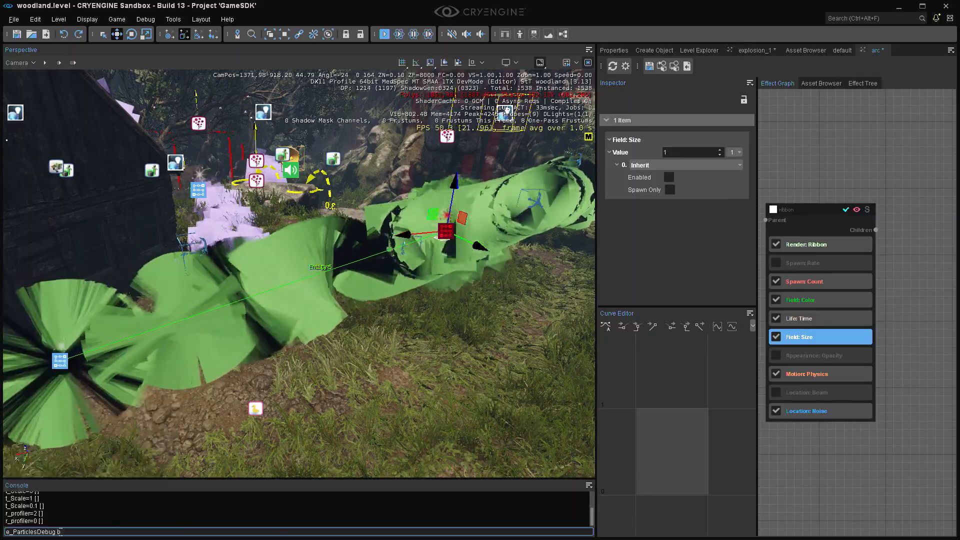
Fly around and above the log house to examine the debug boxes and labels of the ribbon arc and surrounding particle emitters.
key("s")
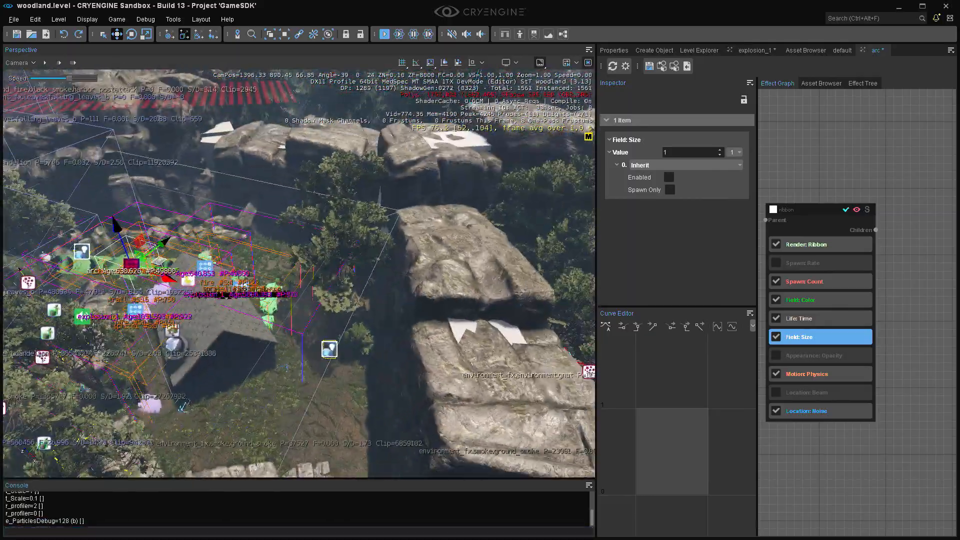
key("d")
mouse_move(206, 275)
right_mouse_down()
mouse_move(220, 280)
mouse_move(206, 275)
right_mouse_up()
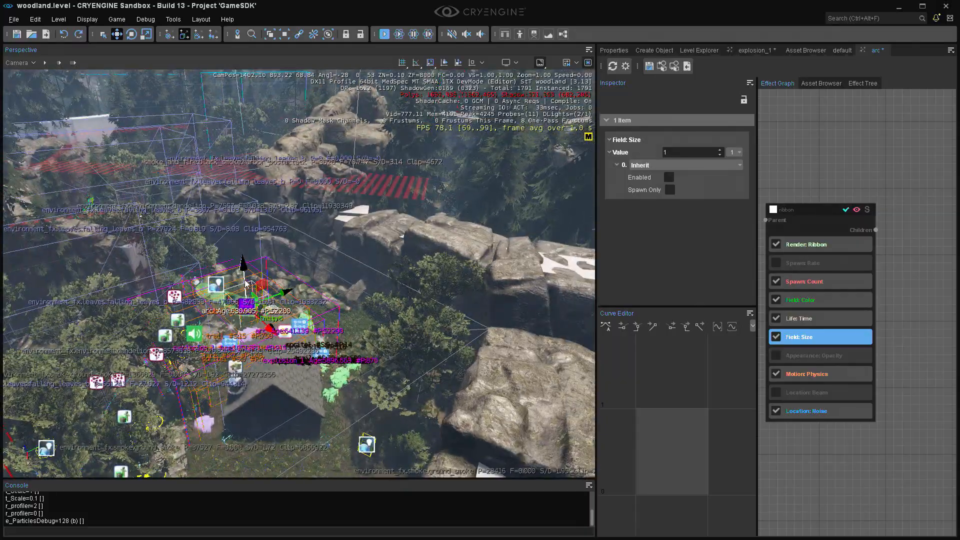
key("w")
key("d")
right_click_drag(247, 152, 170, 140)
middle_click_drag(371, 234, 335, 284)
key("a")
right_click_drag(370, 235, 351, 247)
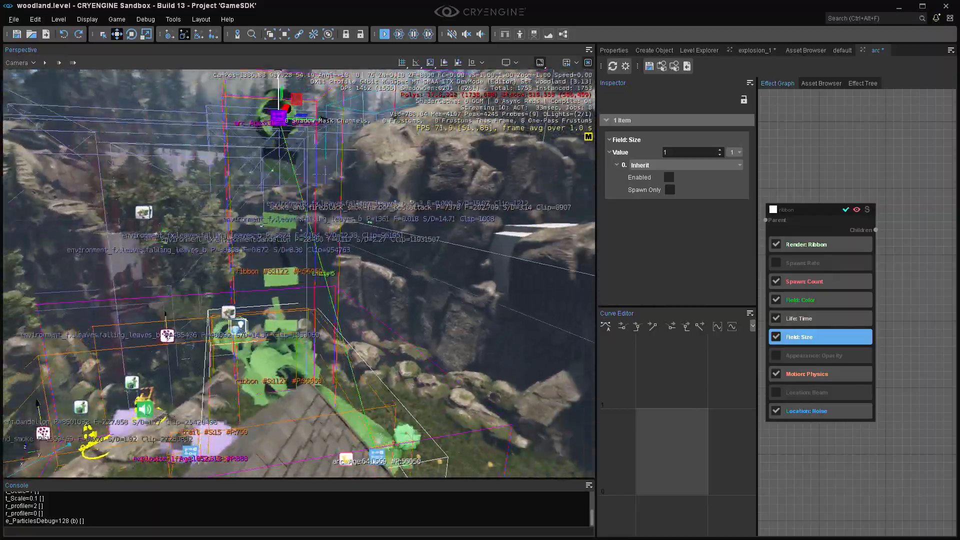
key("s")
key("d")
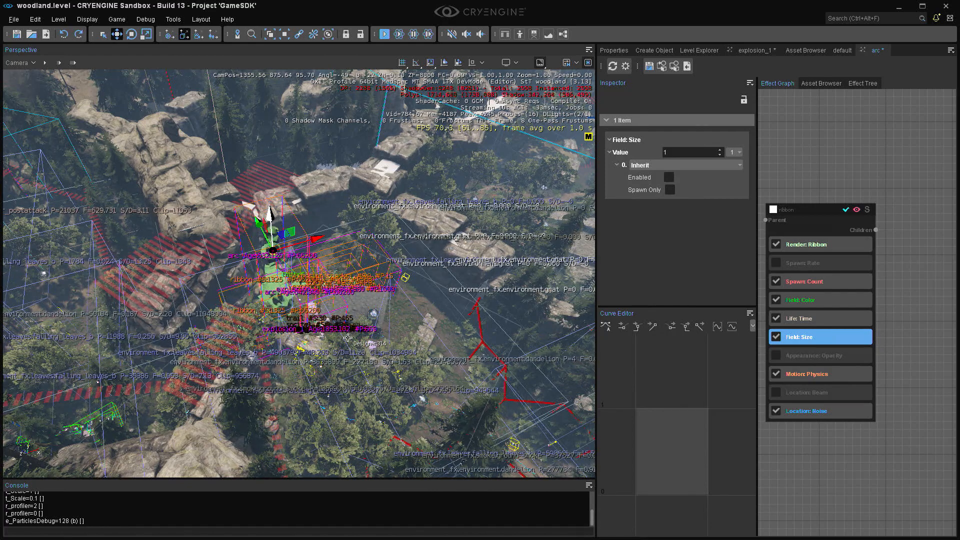
Bring up the particle statistics overlay with e_ParticlesDebug 1, and aim the camera so its figures are readable.
left_click(93, 533)
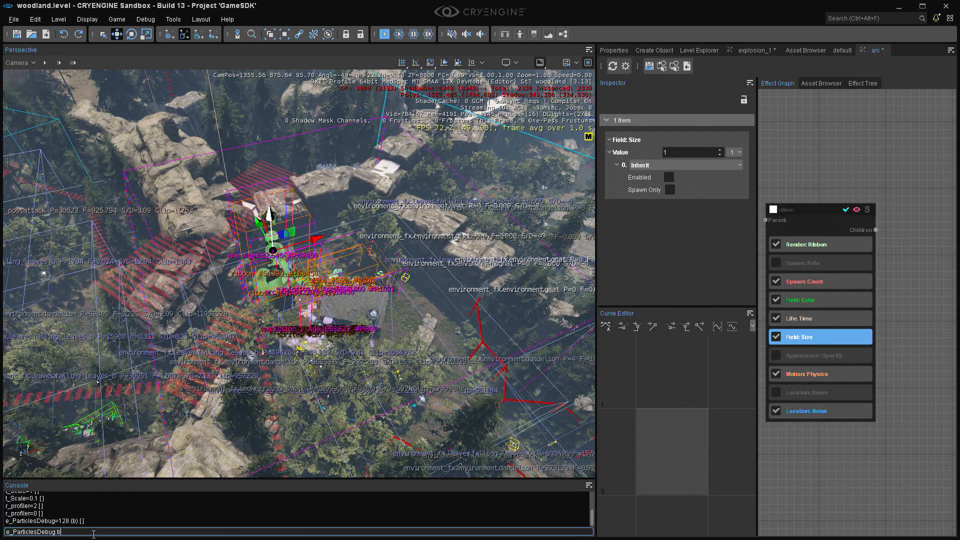
type("1")
key("Return")
right_click_drag(240, 350, 242, 185)
right_click_drag(350, 210, 307, 276)
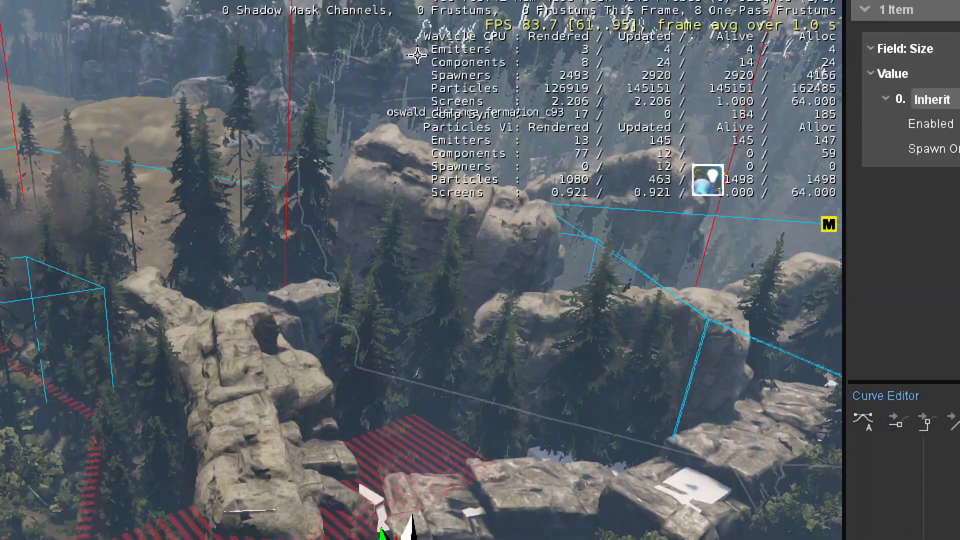